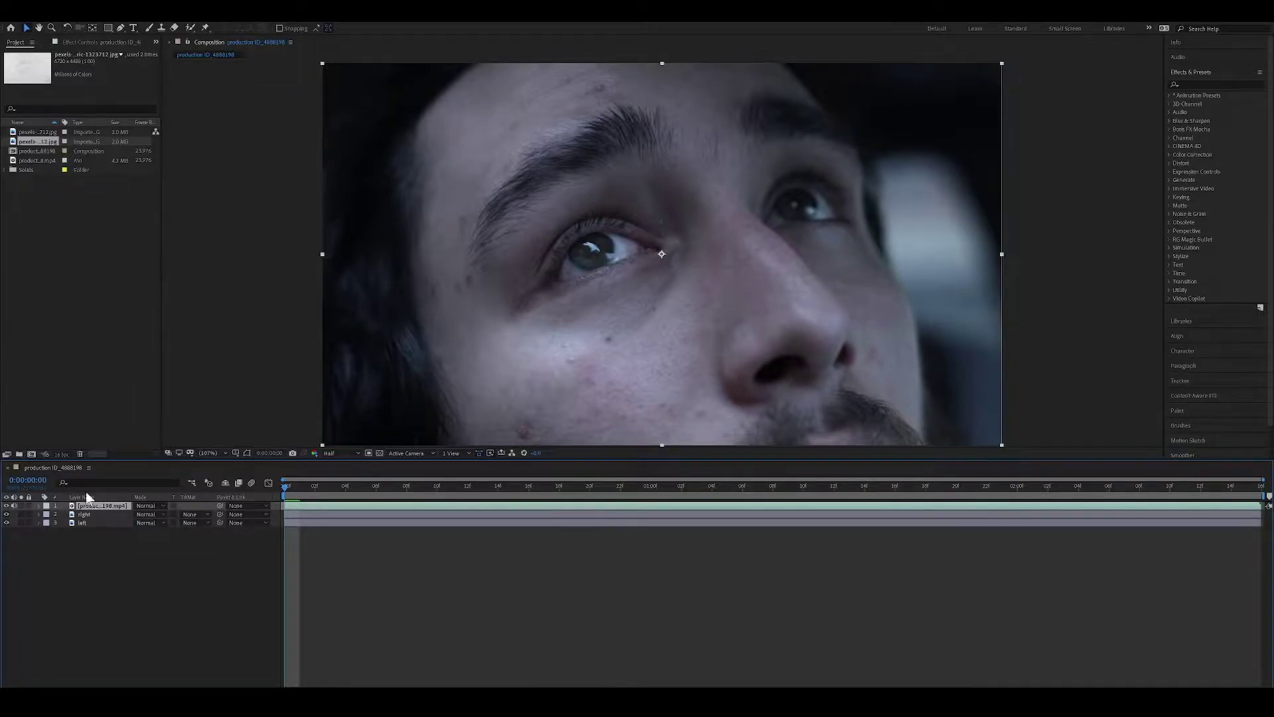
# Step: Begin adding a new layer above the face footage and the 'right' and 'left' image layers
pyautogui.click(75, 20)
# Step: Add a null object layer and rename it 'right eye'
pyautogui.moveTo(137, 29)
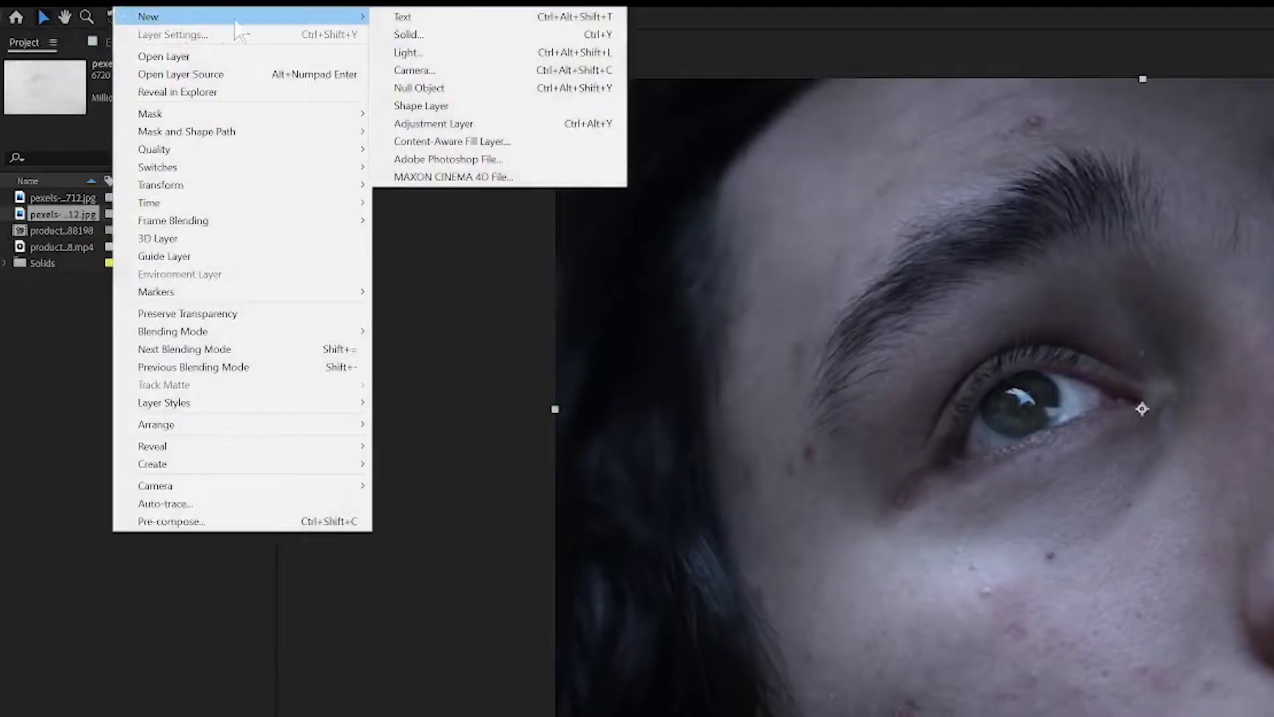
pyautogui.click(465, 87)
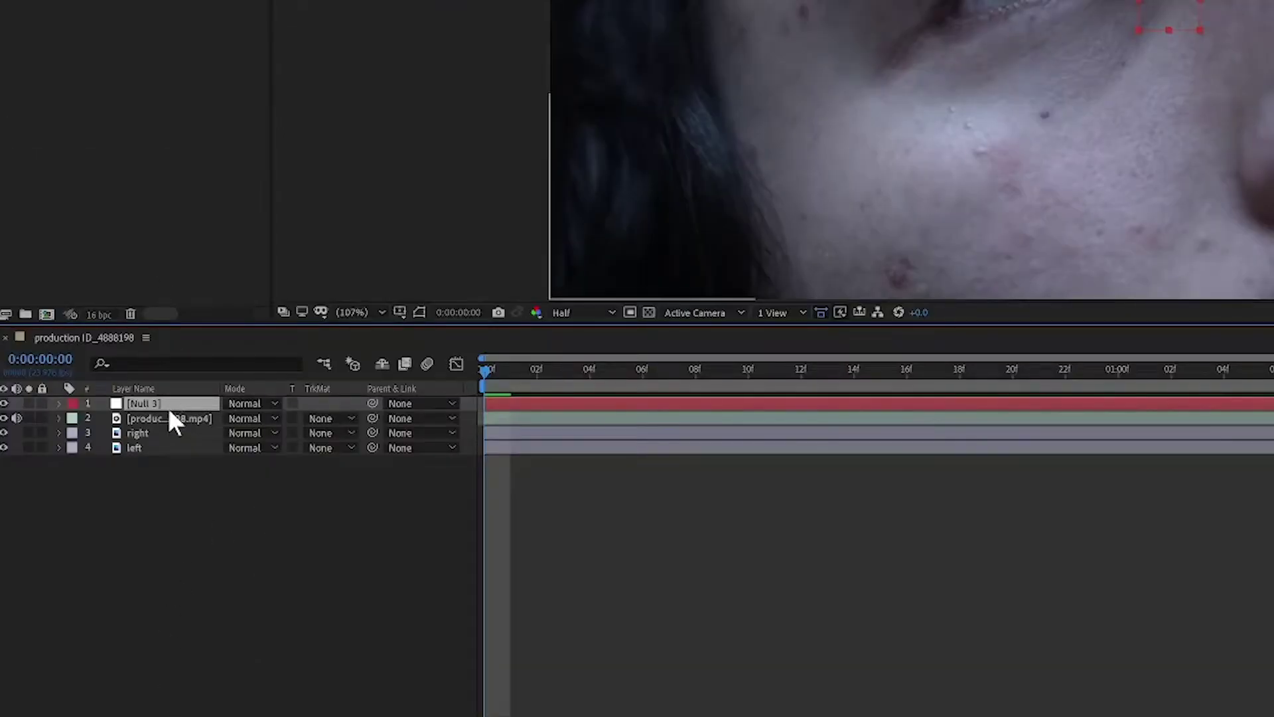
pyautogui.rightClick(168, 405)
pyautogui.click(221, 378)
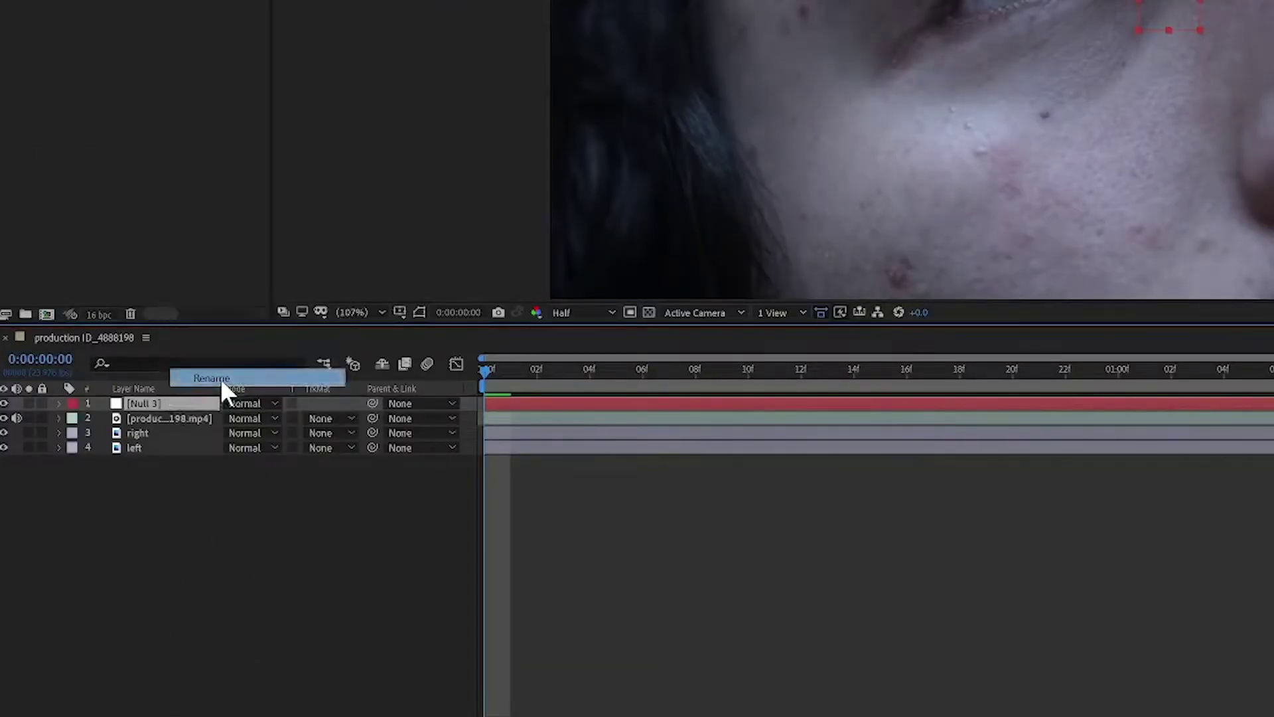
pyautogui.write('right')
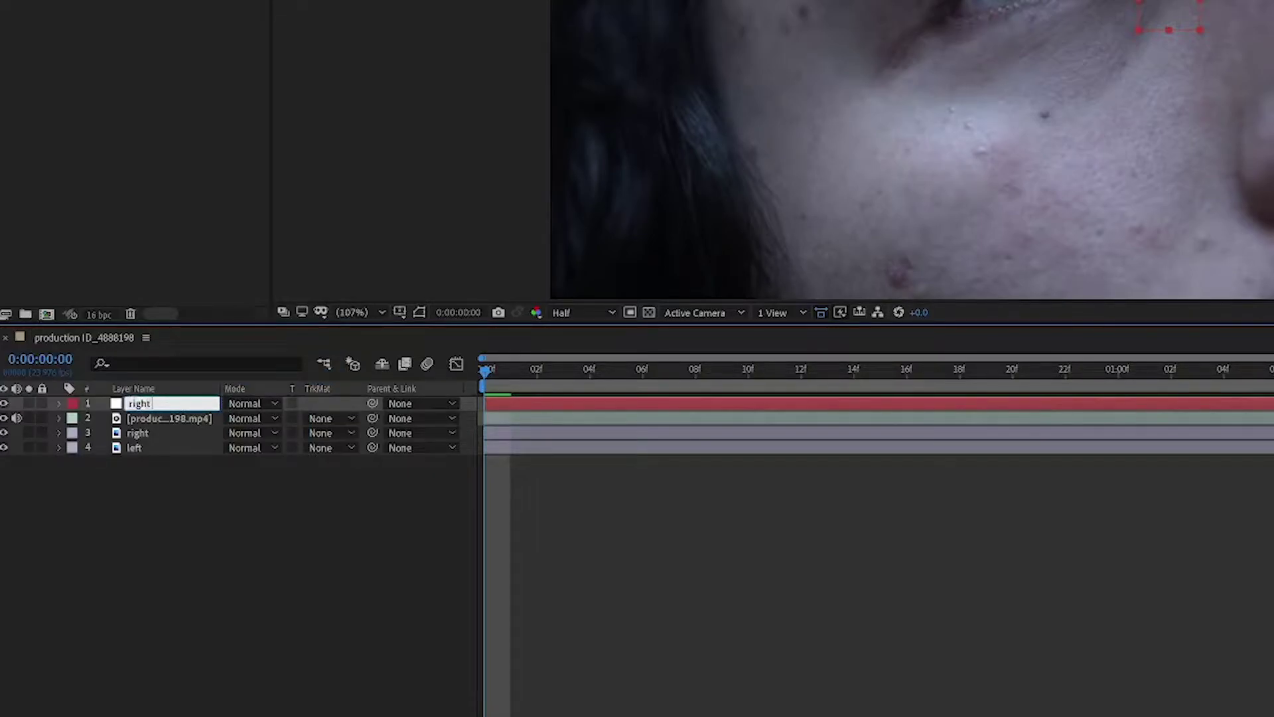
pyautogui.write(' eye')
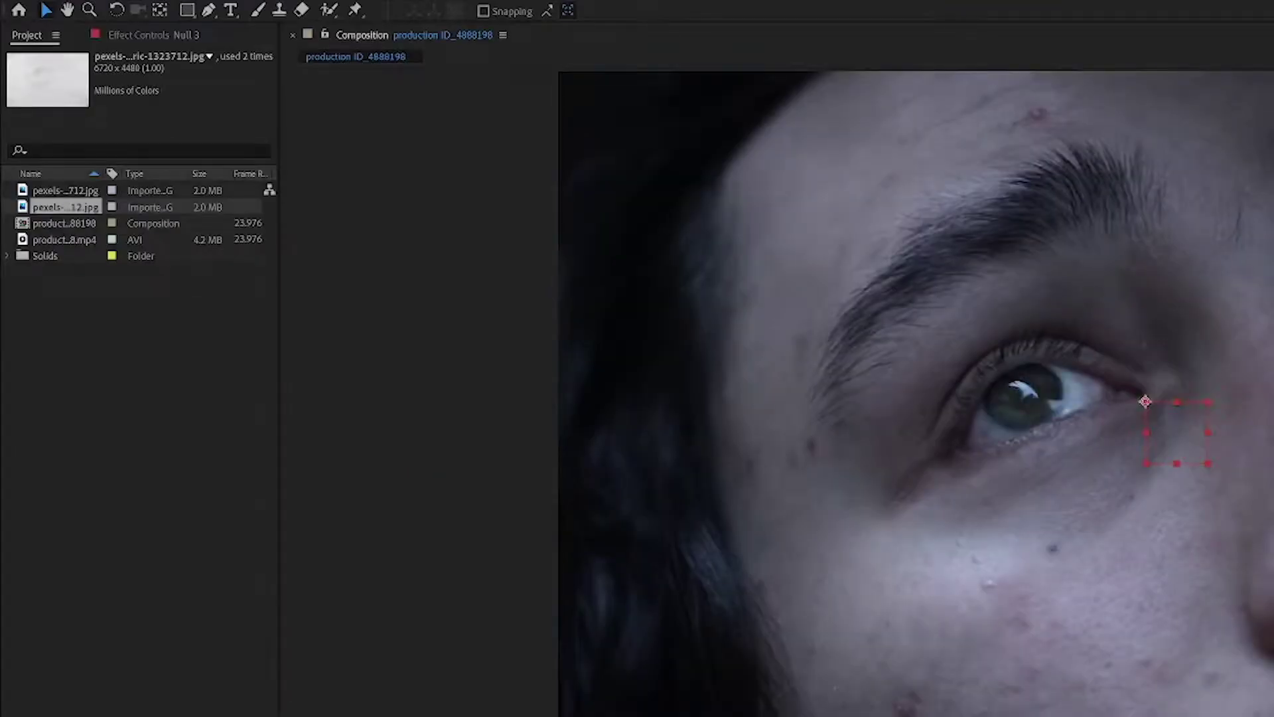
# Step: Add a second null object layer and rename it 'left eye'
pyautogui.click(136, 6)
pyautogui.moveTo(345, 14)
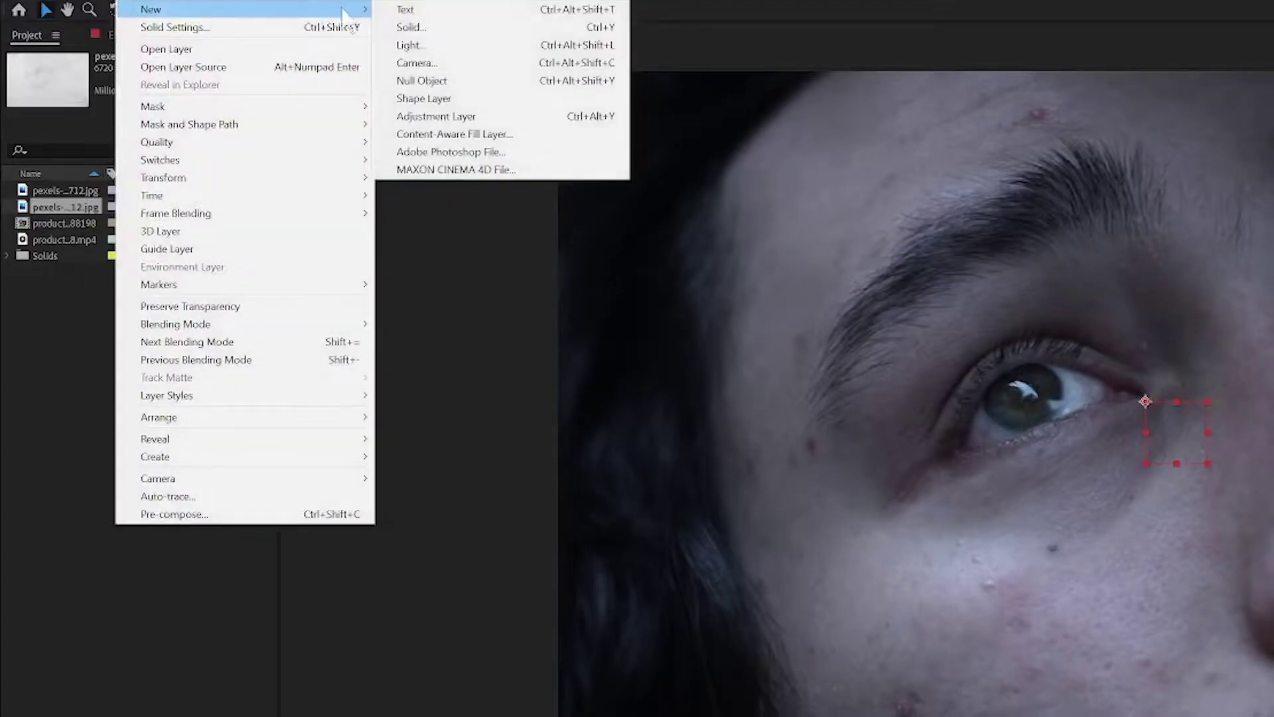
pyautogui.click(458, 81)
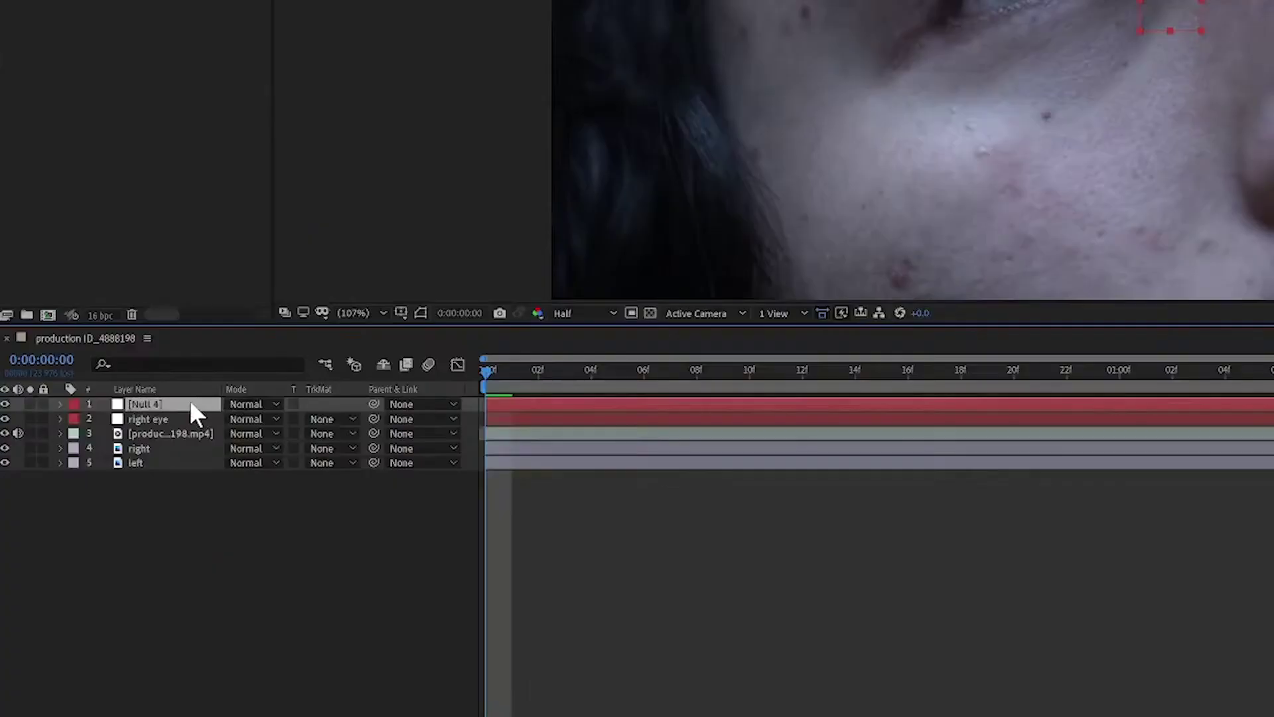
pyautogui.rightClick(113, 506)
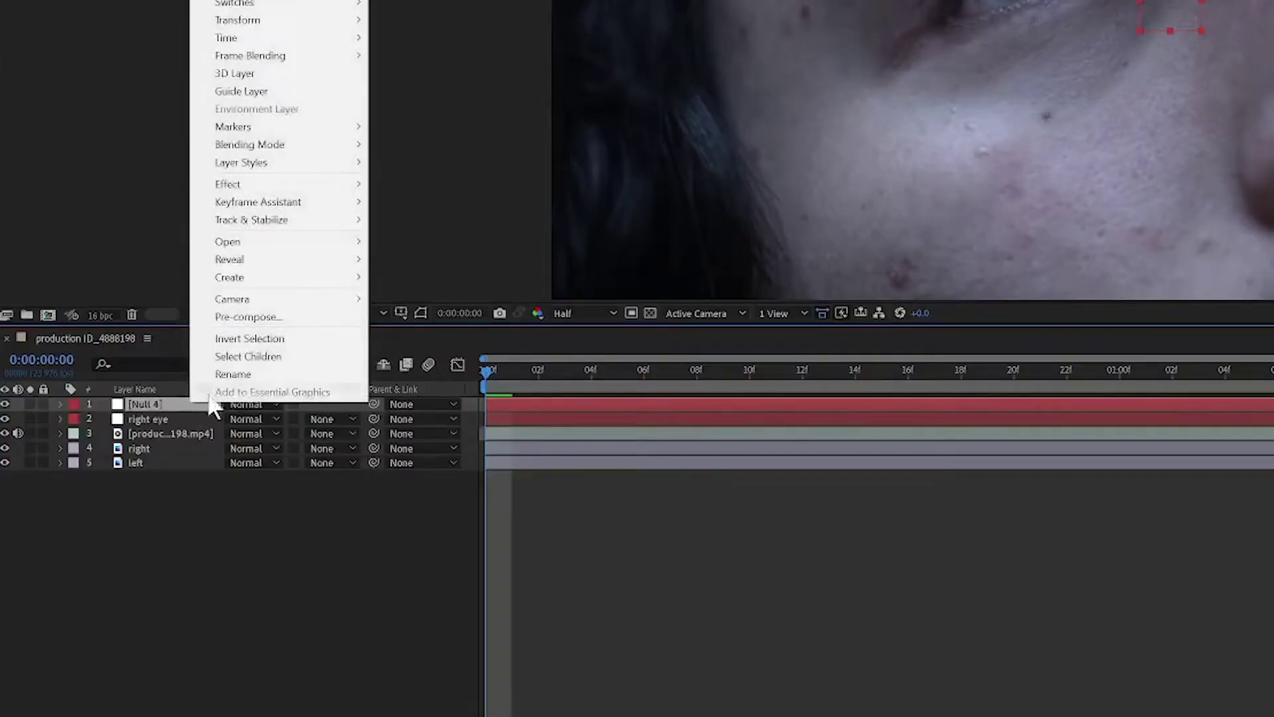
pyautogui.click(242, 375)
pyautogui.write('le')
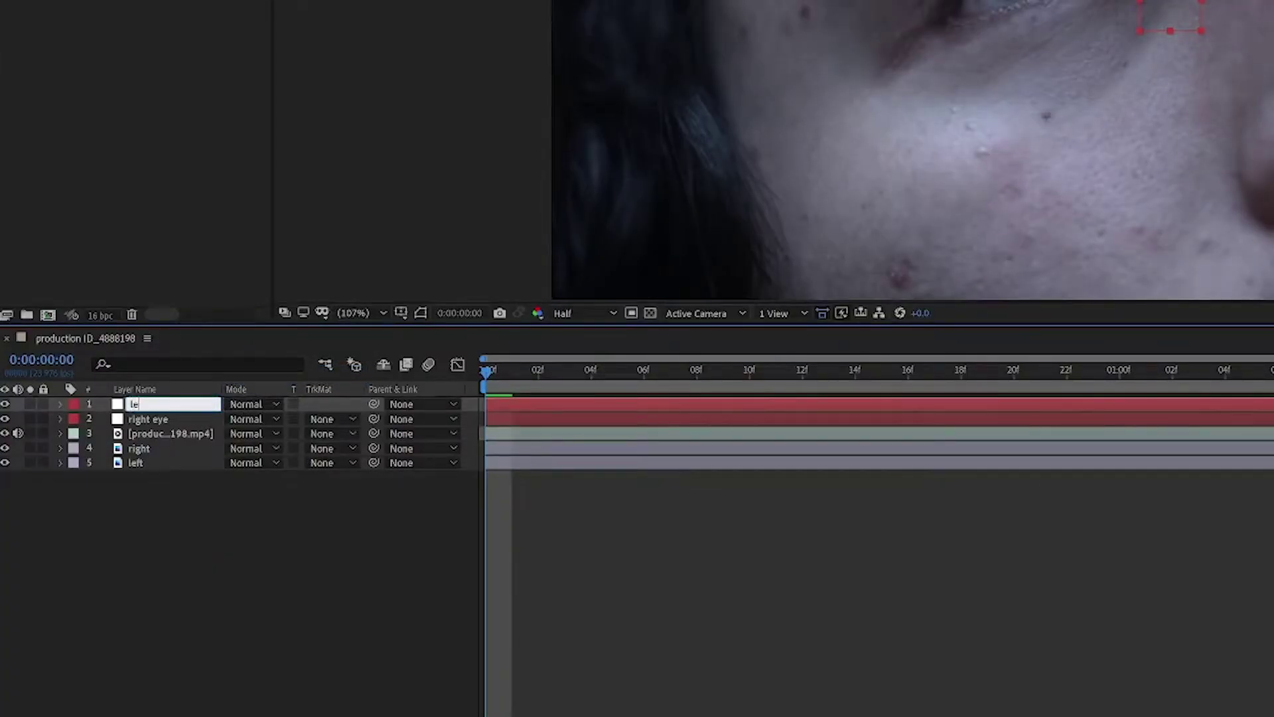
pyautogui.write('ft eye')
pyautogui.click(225, 531)
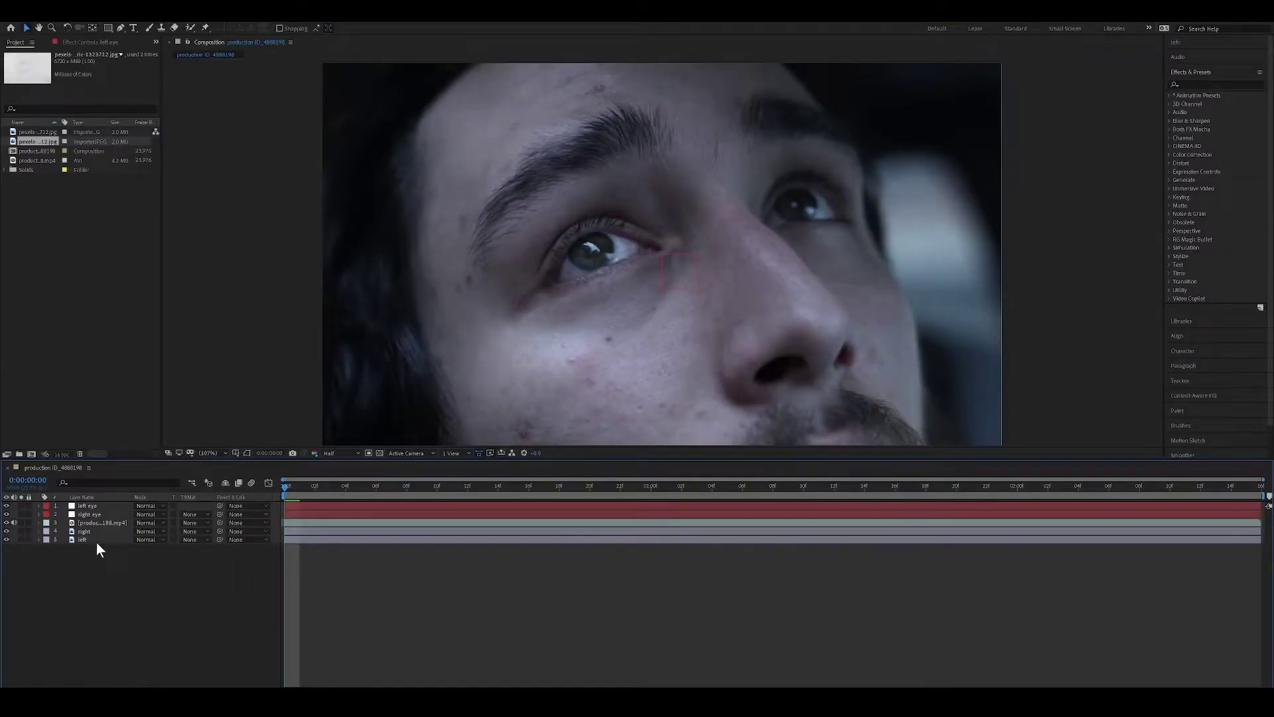
# Step: Track the face footage with Track Point 1 on the iris, analyzing forward
pyautogui.click(94, 522)
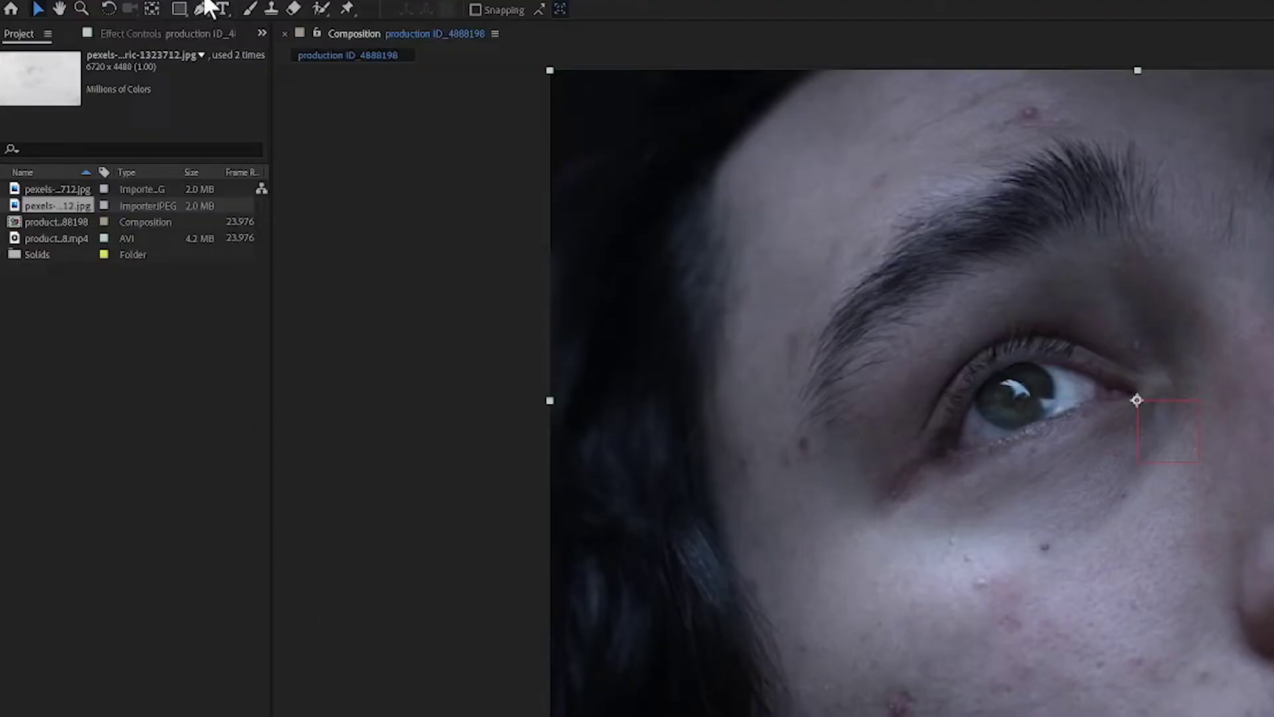
pyautogui.click(210, 2)
pyautogui.click(287, 340)
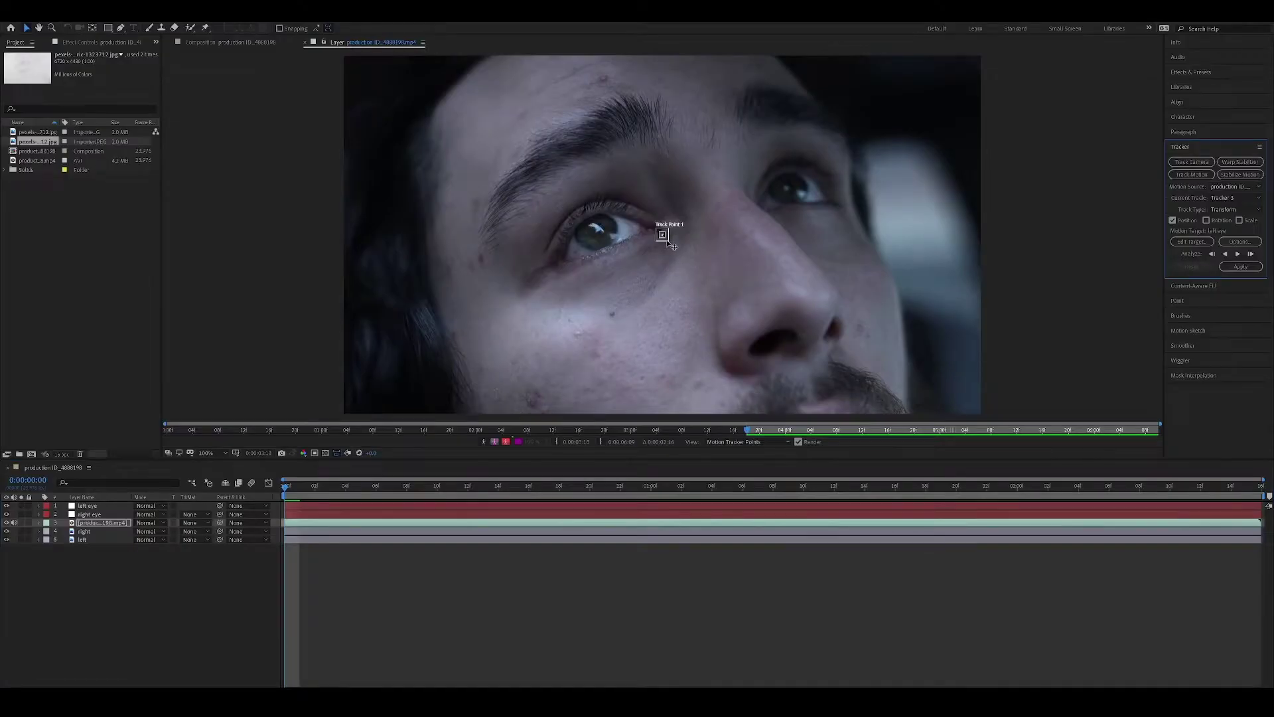
pyautogui.click(671, 244)
pyautogui.moveTo(671, 244); pyautogui.dragTo(602, 242)
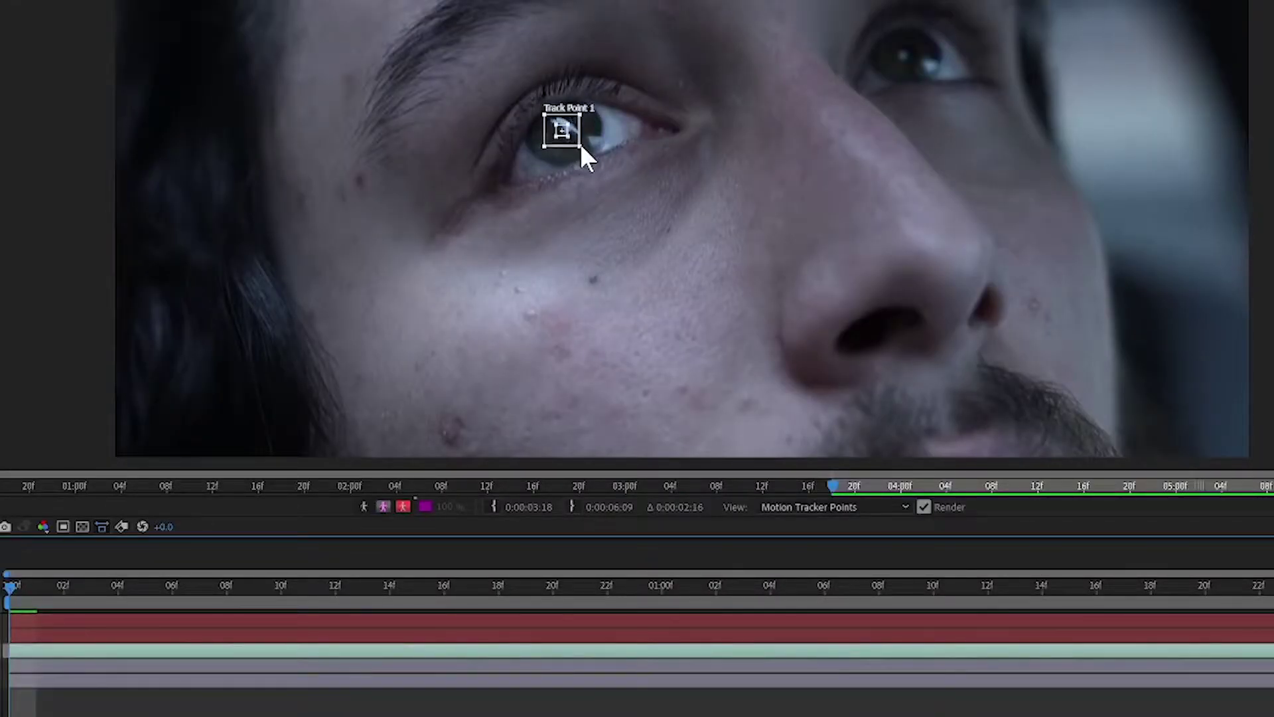
pyautogui.moveTo(581, 146); pyautogui.dragTo(582, 148)
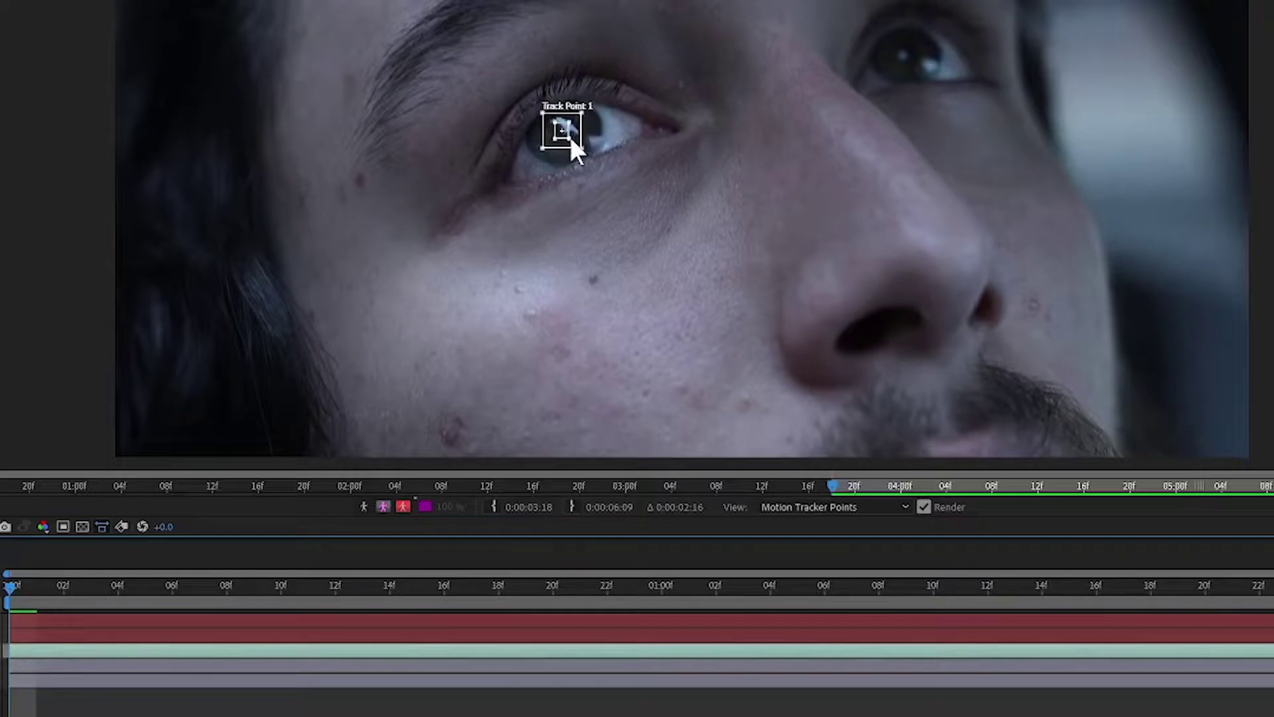
pyautogui.moveTo(574, 138); pyautogui.dragTo(570, 135)
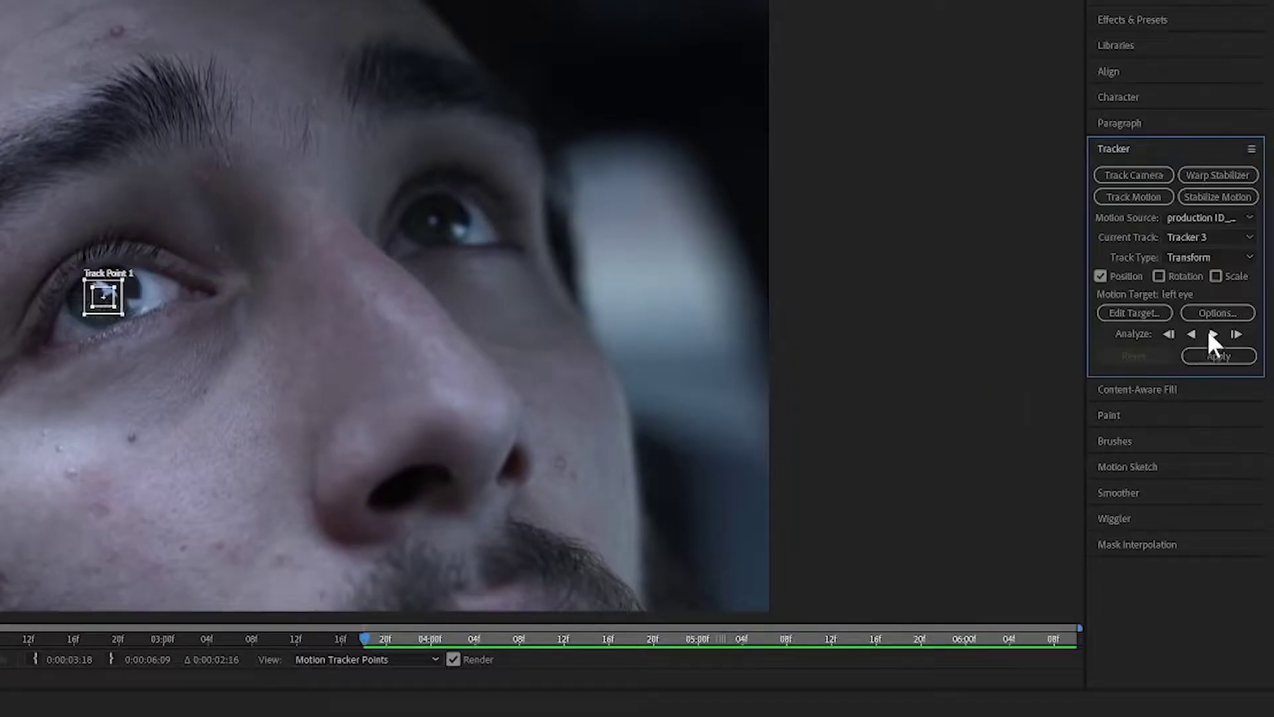
pyautogui.click(1212, 330)
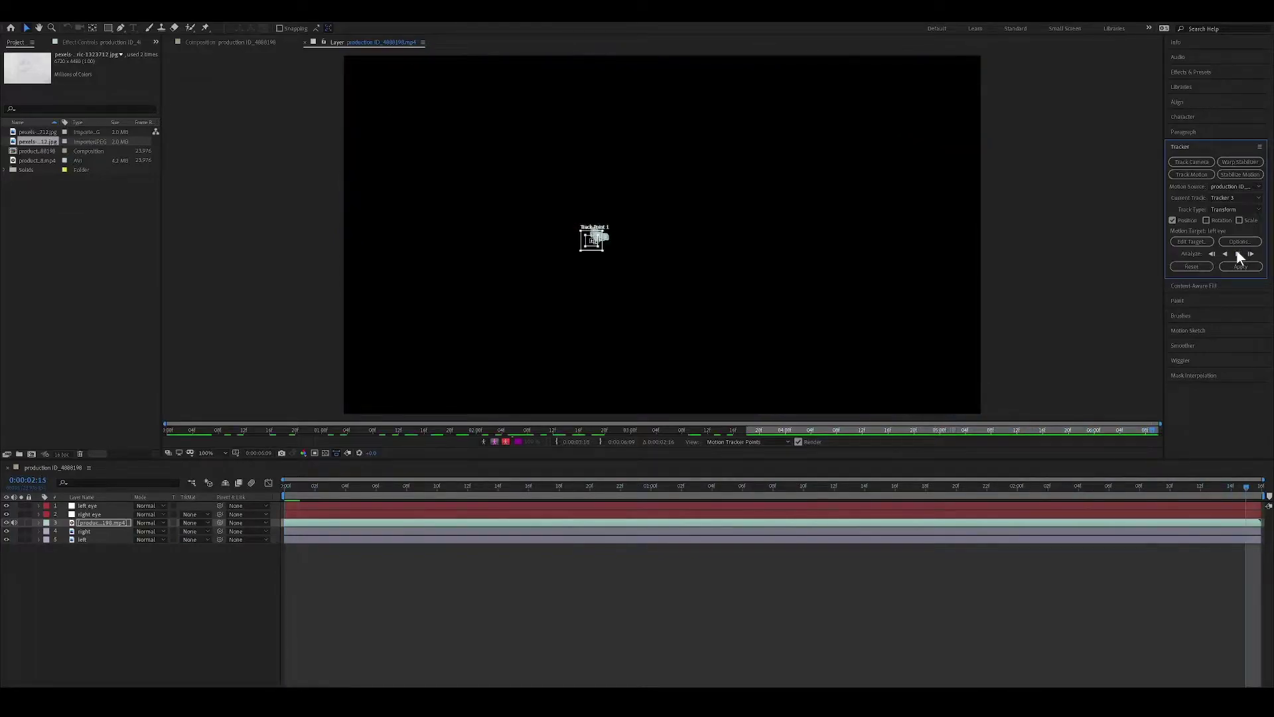
# Step: Apply the eye tracking data in X and Y to the 'left eye' null
pyautogui.click(288, 487)
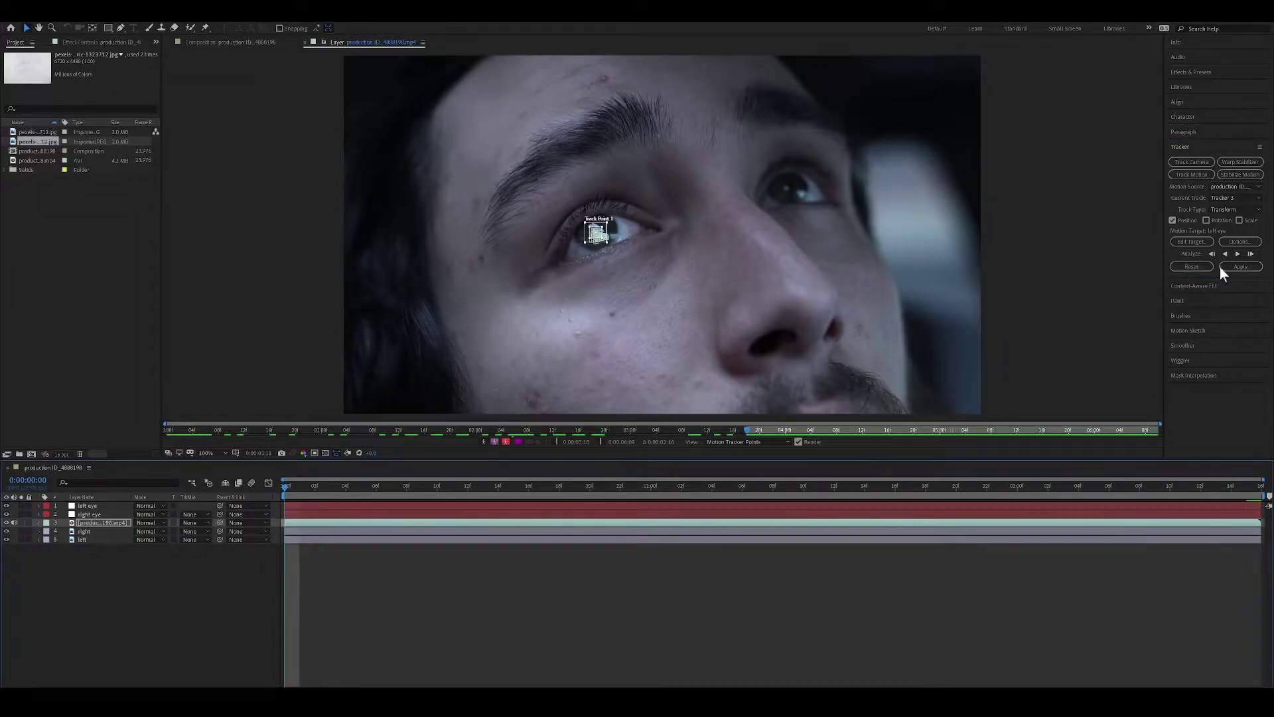
pyautogui.click(1192, 243)
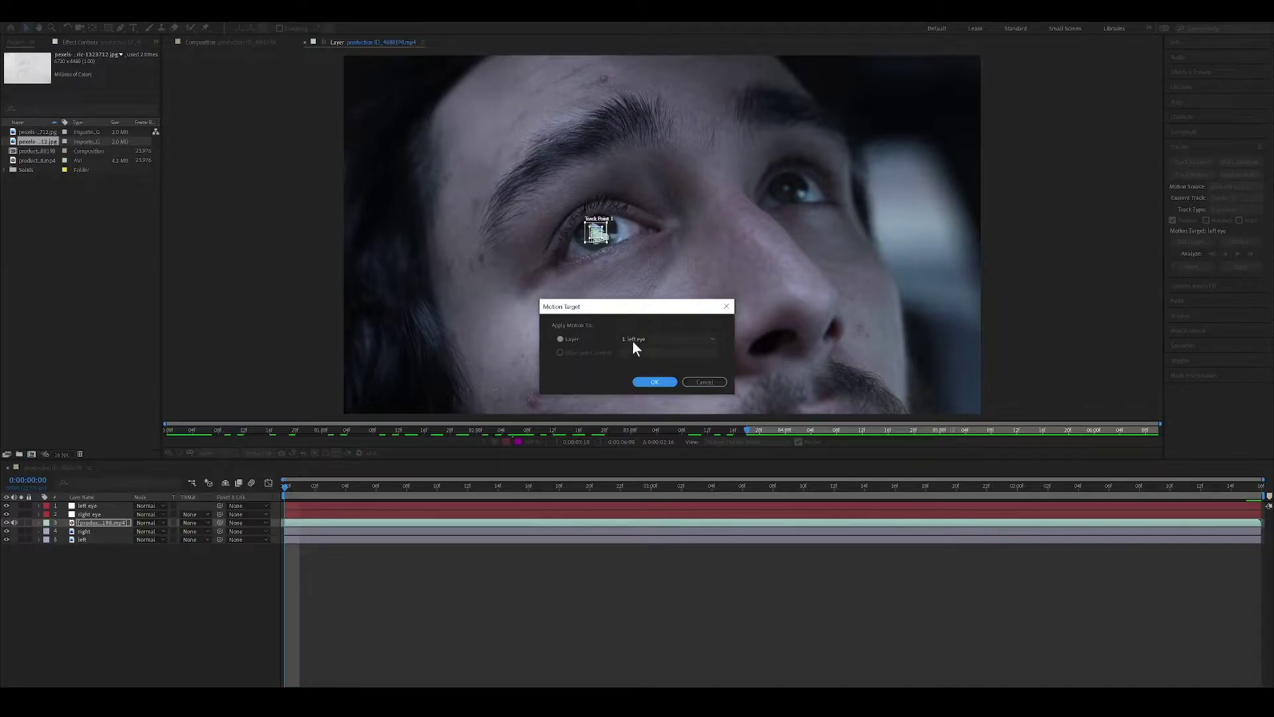
pyautogui.click(652, 383)
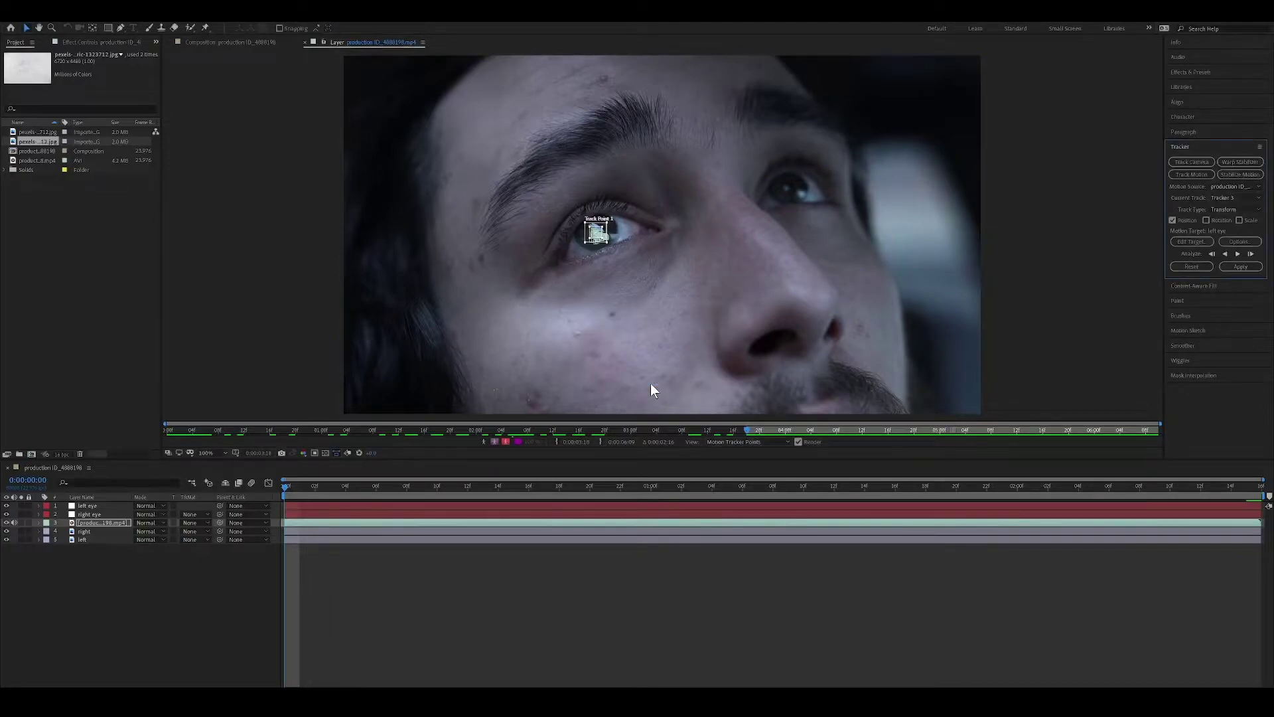
pyautogui.click(1239, 267)
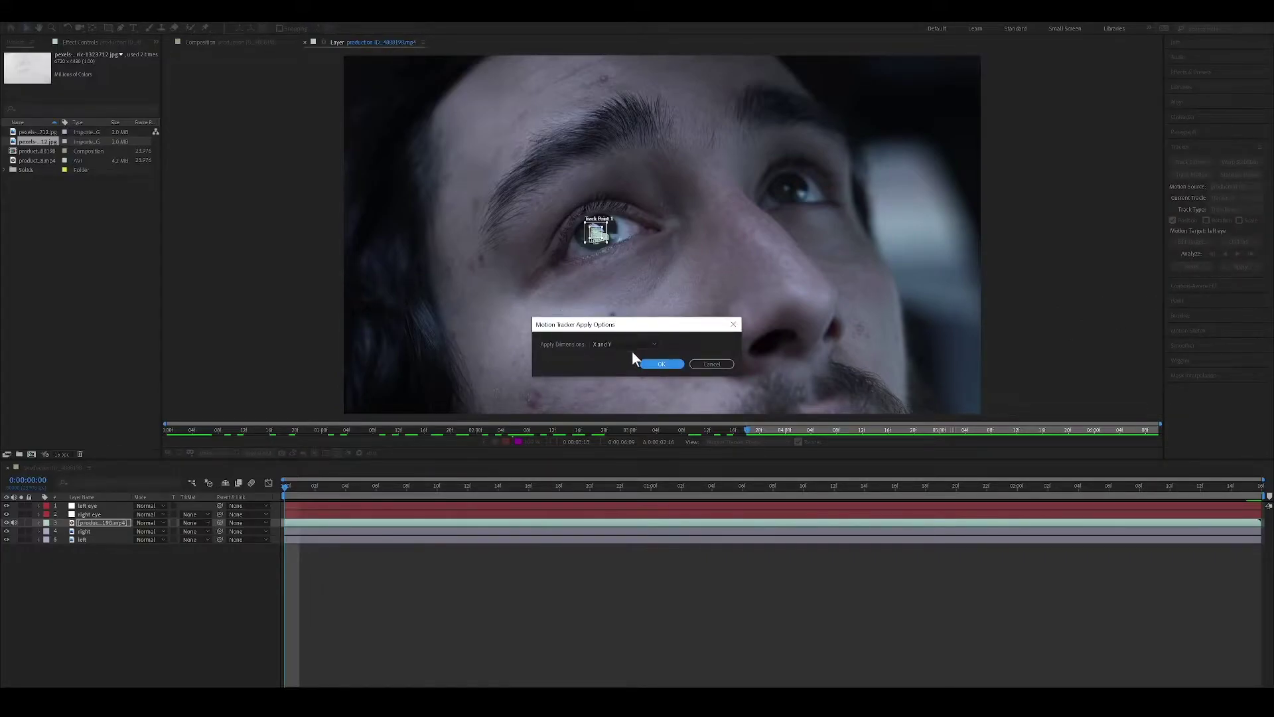
pyautogui.click(657, 364)
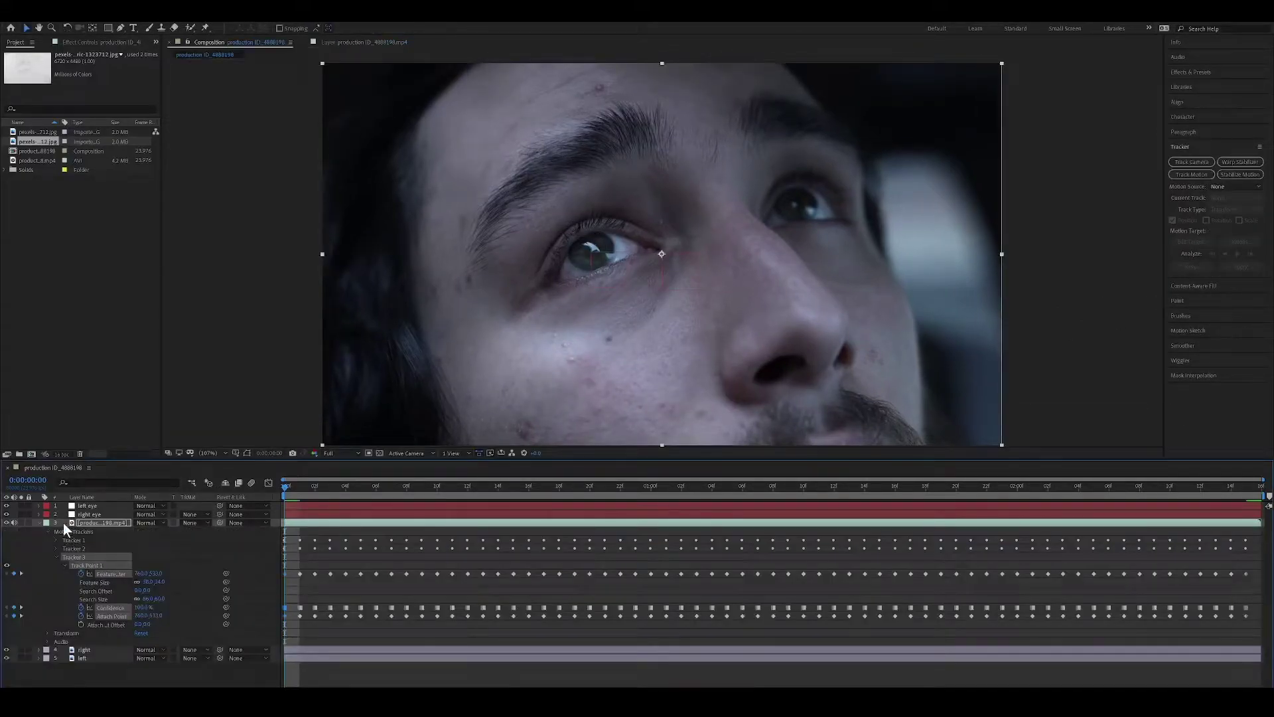
# Step: Start a new motion track with the point on the other eye, analyzing forward
pyautogui.click(38, 522)
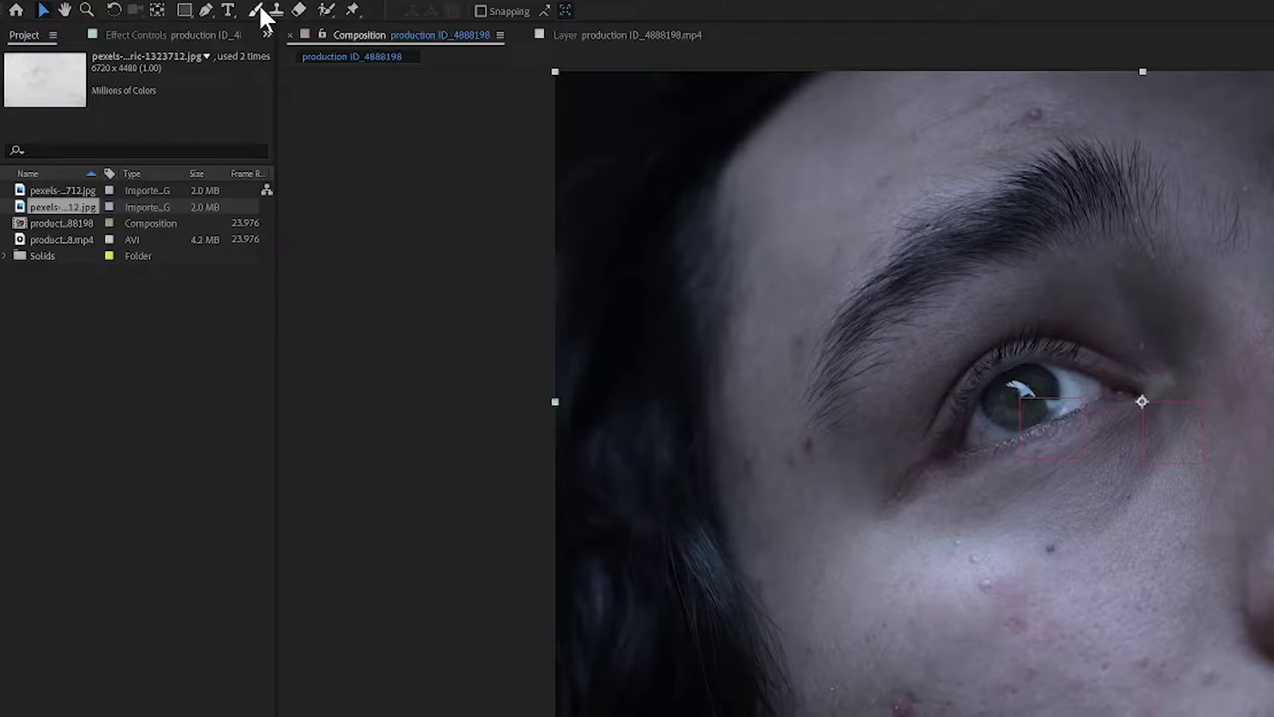
pyautogui.click(279, 1)
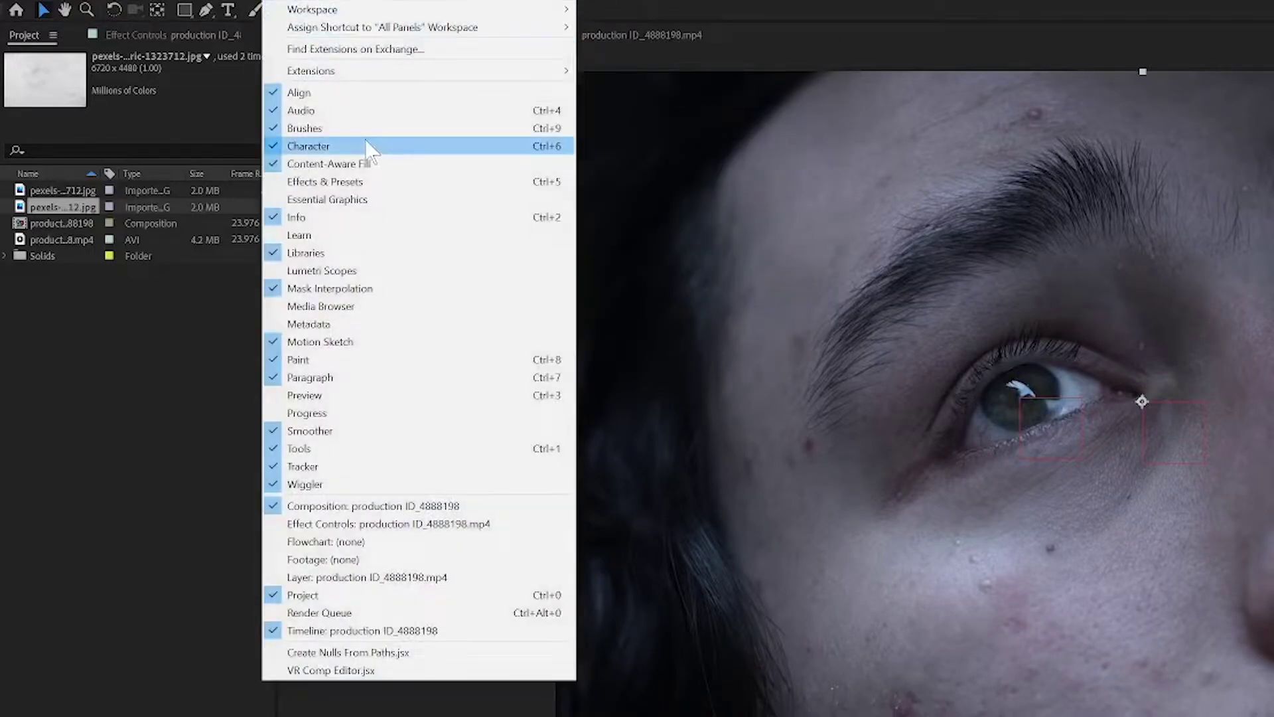
pyautogui.moveTo(231, 1)
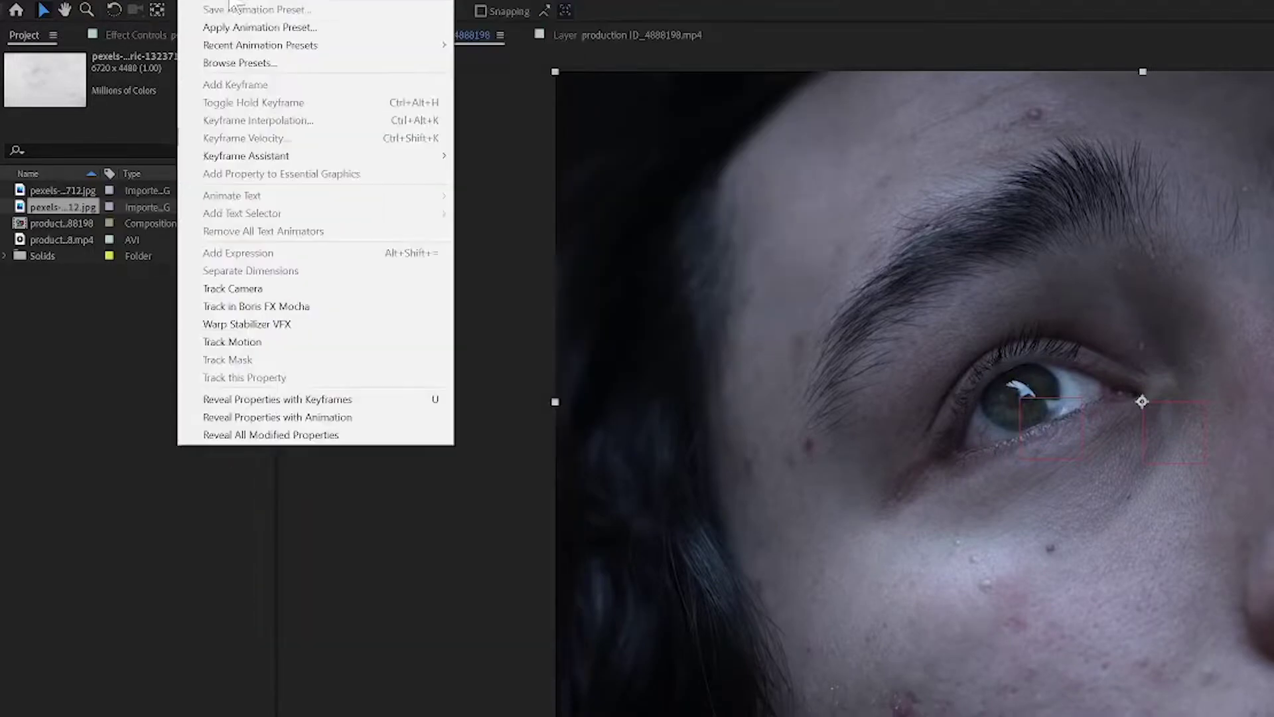
pyautogui.click(248, 342)
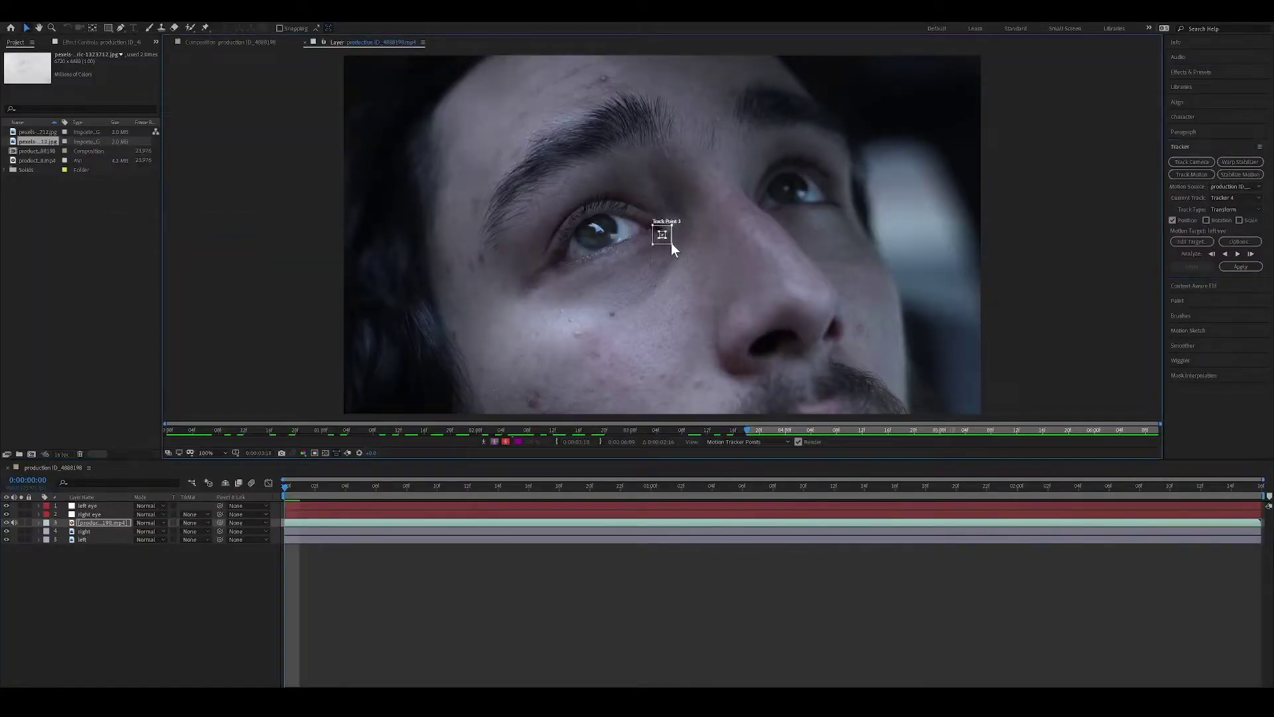
pyautogui.click(668, 243)
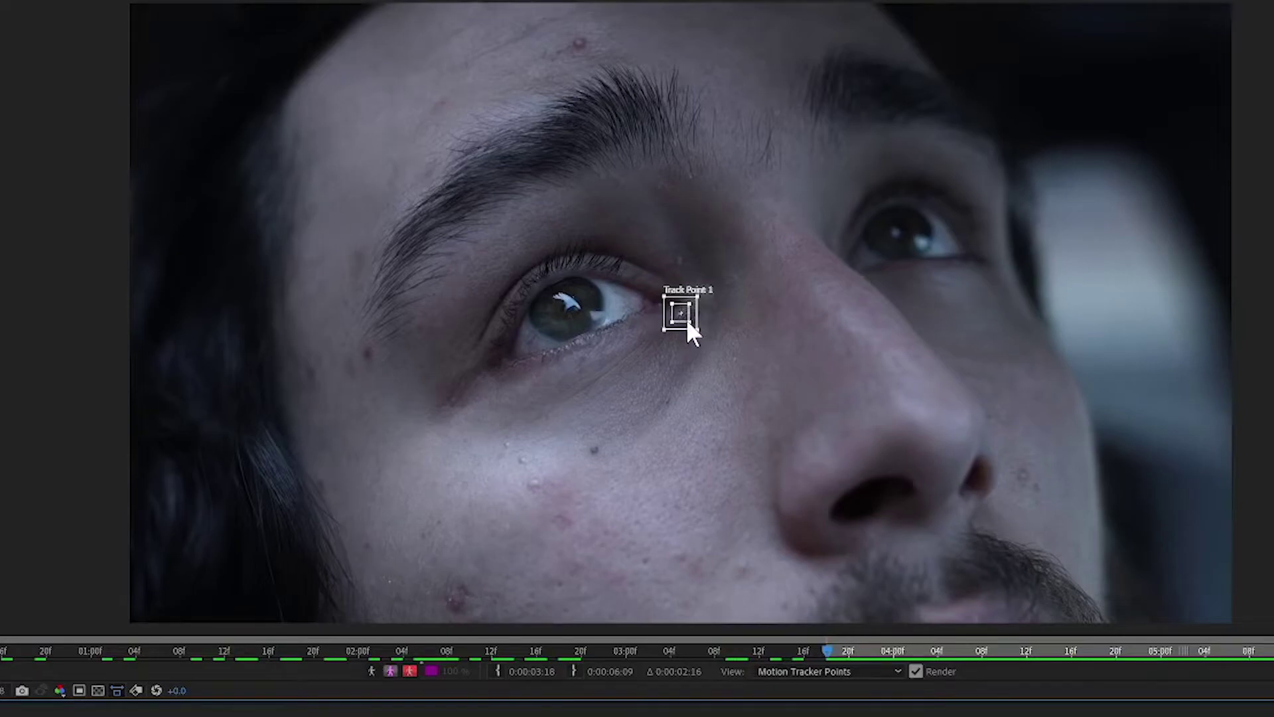
pyautogui.moveTo(686, 319); pyautogui.dragTo(898, 237)
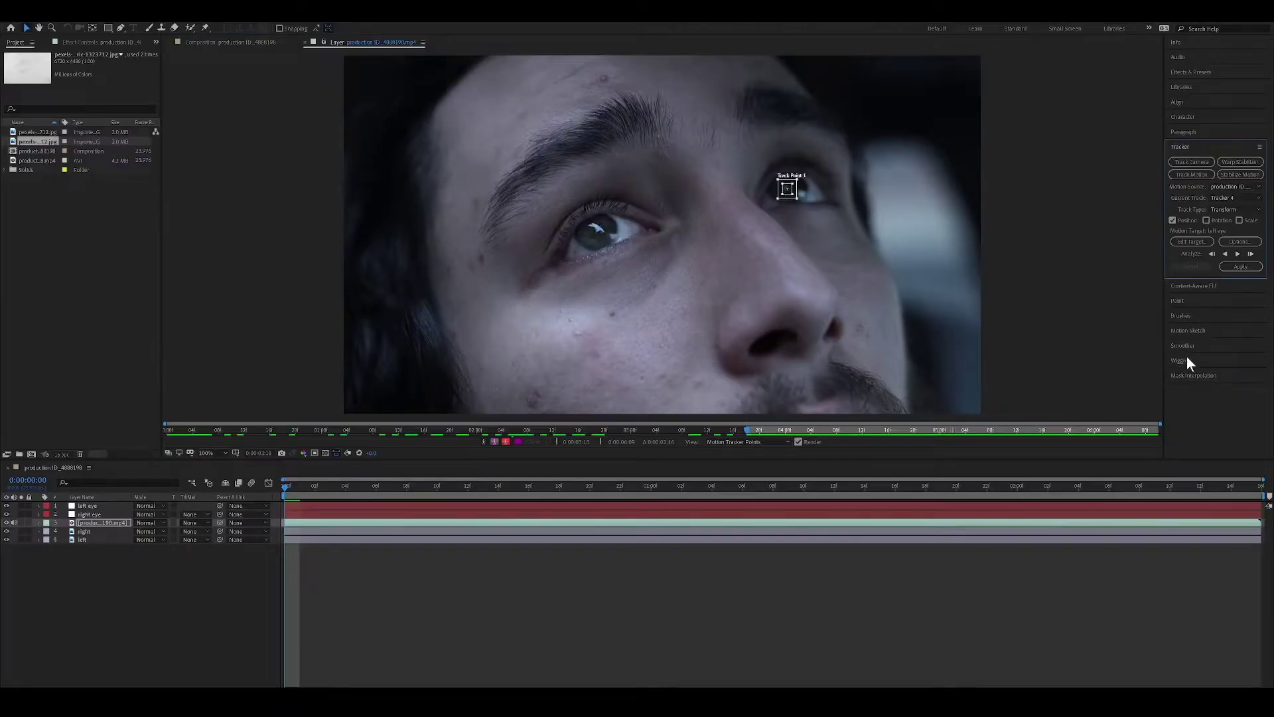
pyautogui.click(282, 489)
pyautogui.click(1238, 254)
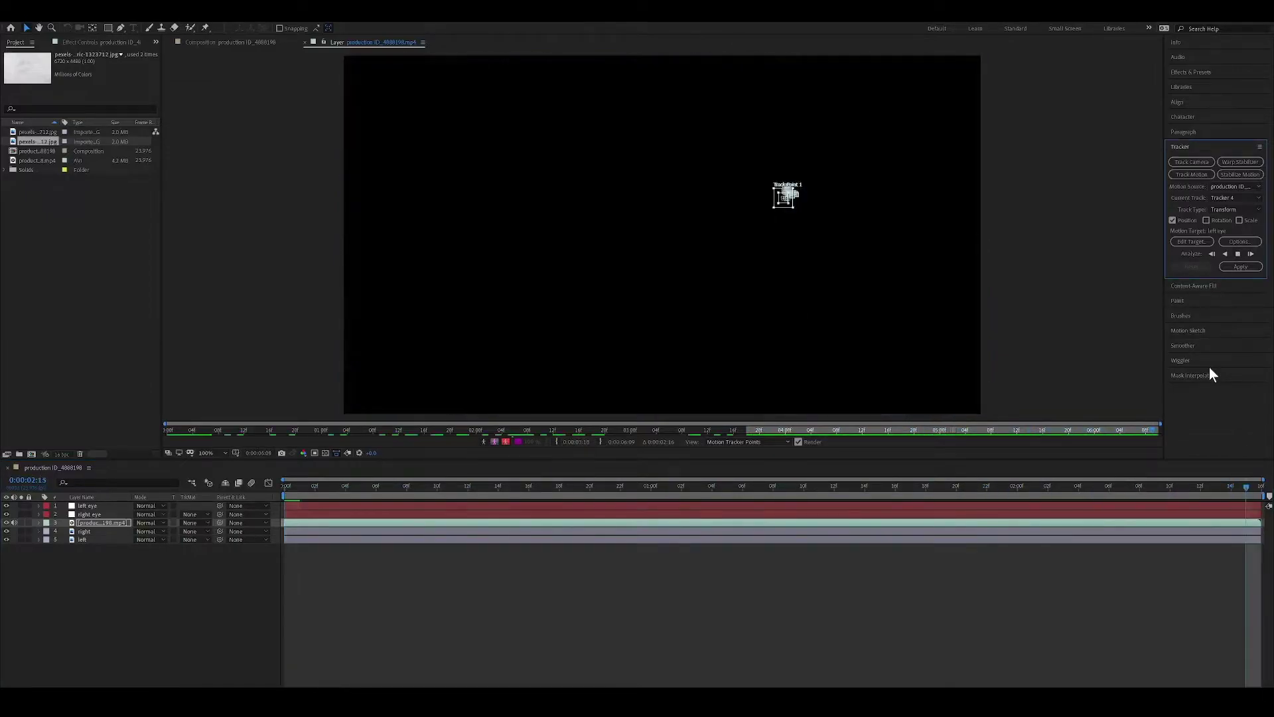
# Step: Apply the second eye track to the 'right eye' null as the motion target
pyautogui.click(285, 490)
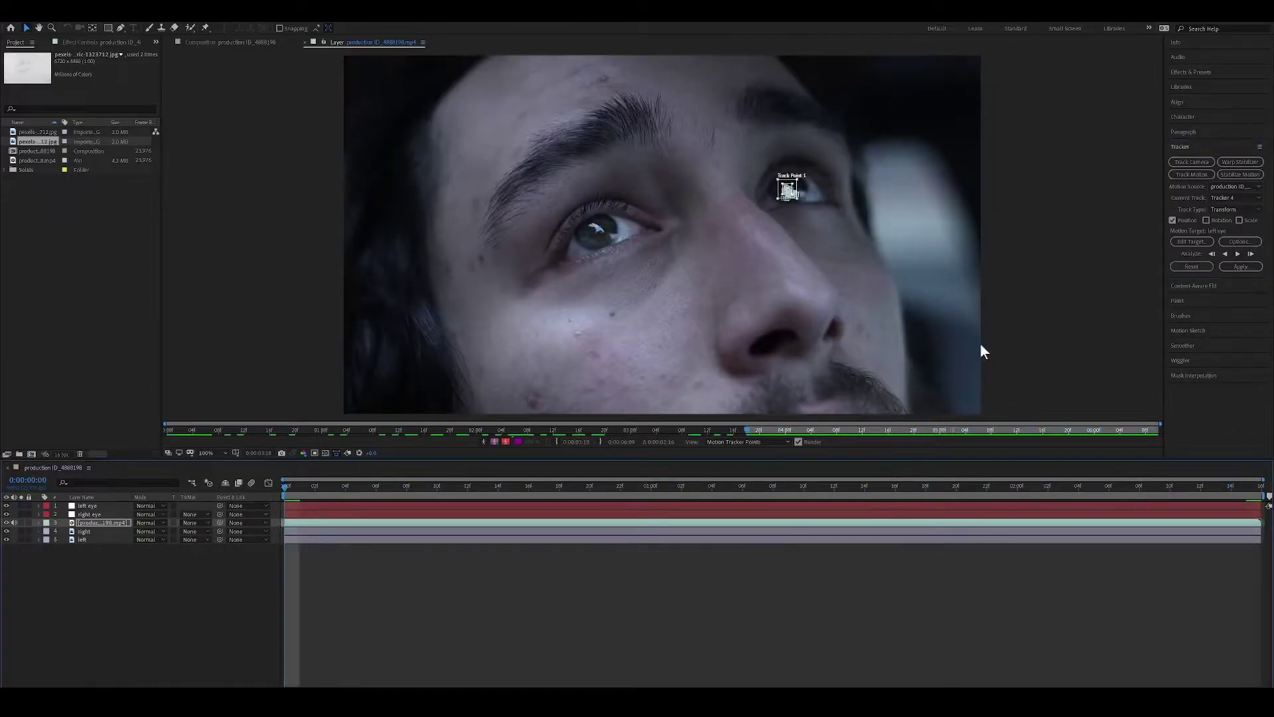
pyautogui.click(1191, 241)
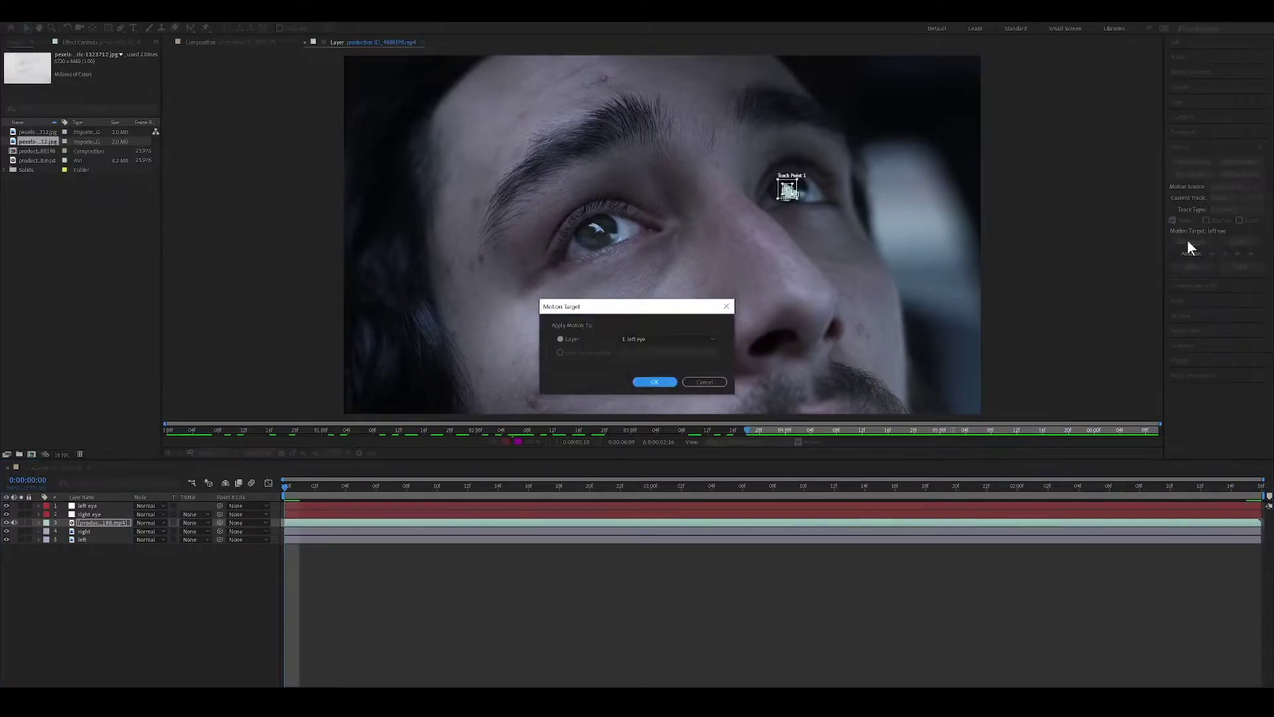
pyautogui.click(667, 338)
pyautogui.click(655, 356)
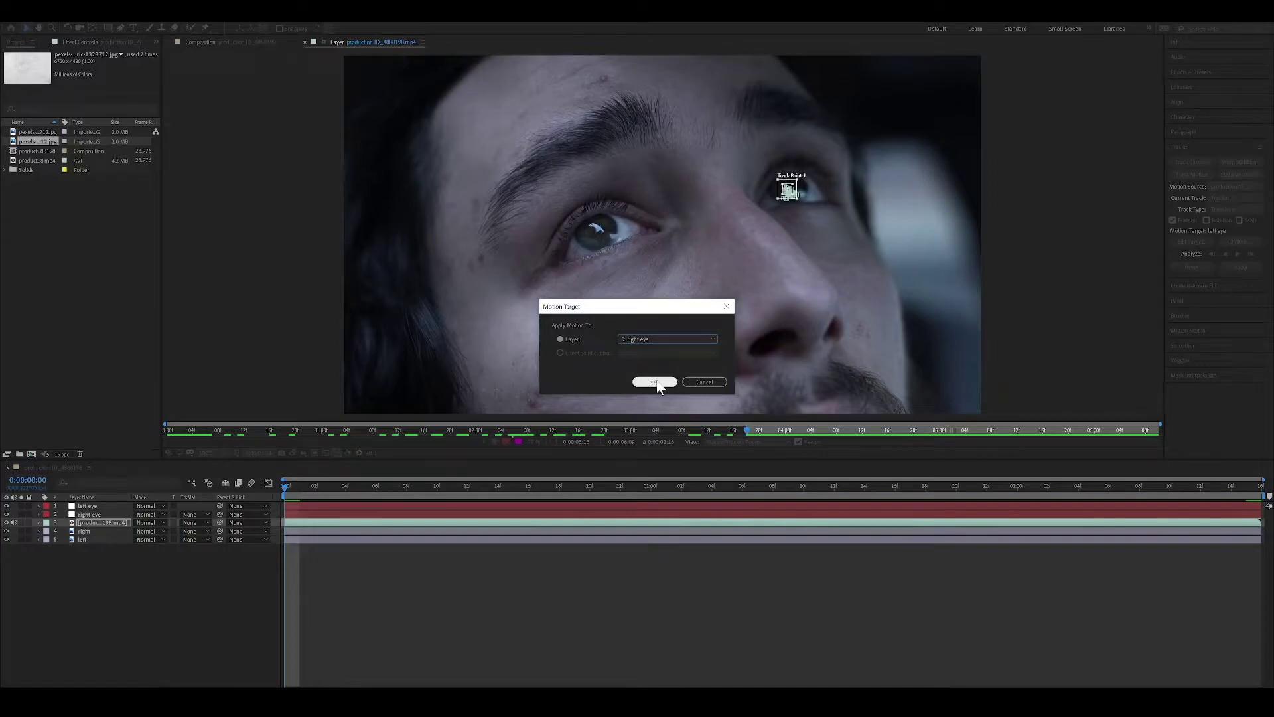
pyautogui.click(656, 379)
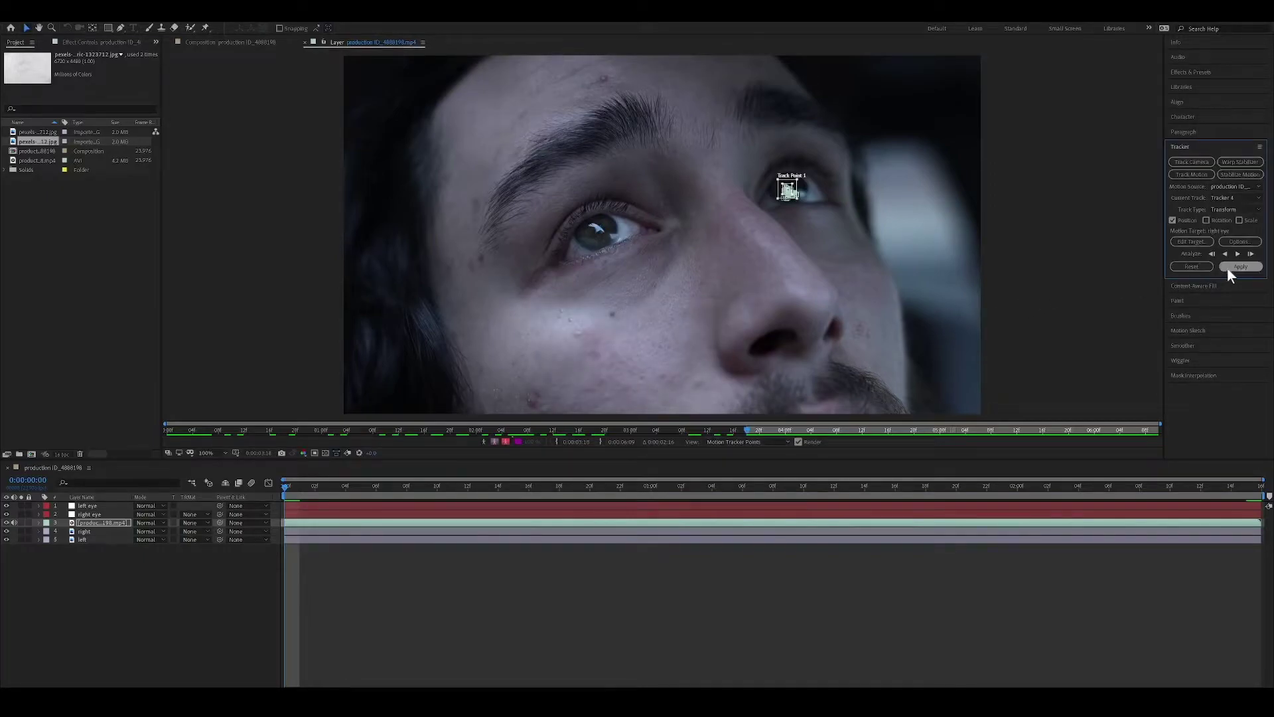
pyautogui.click(1228, 268)
pyautogui.click(652, 364)
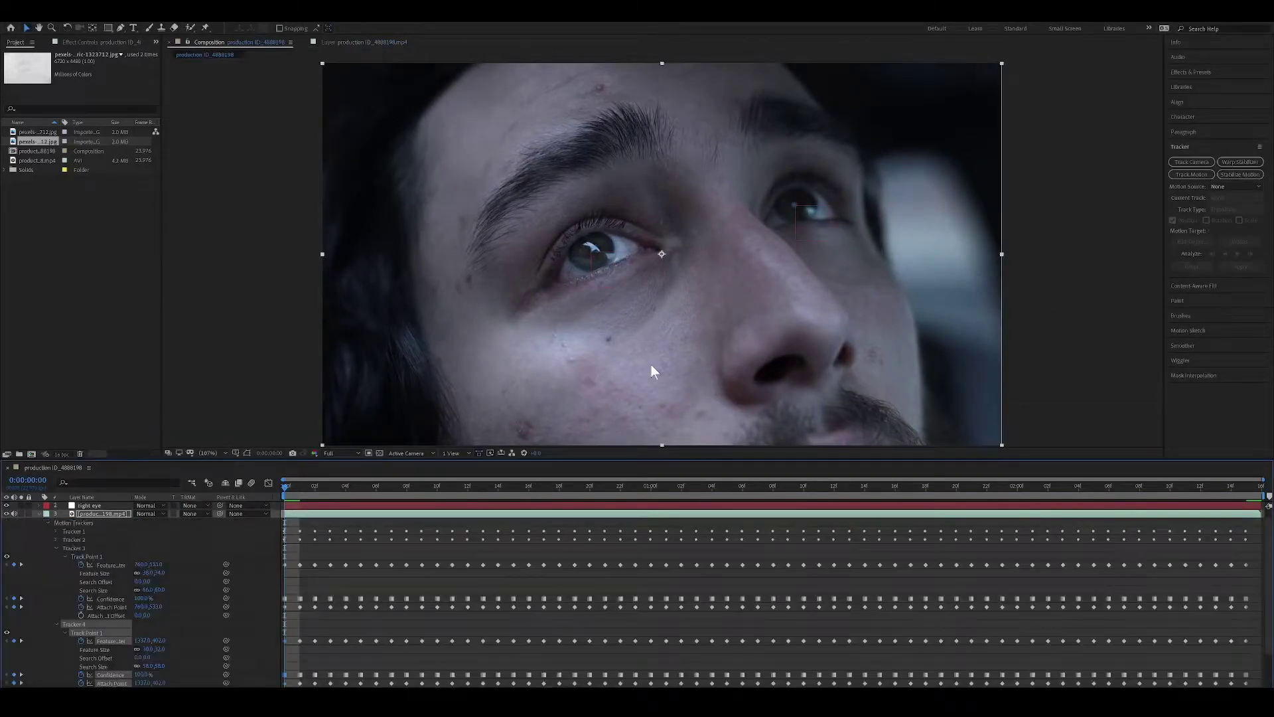
pyautogui.click(39, 513)
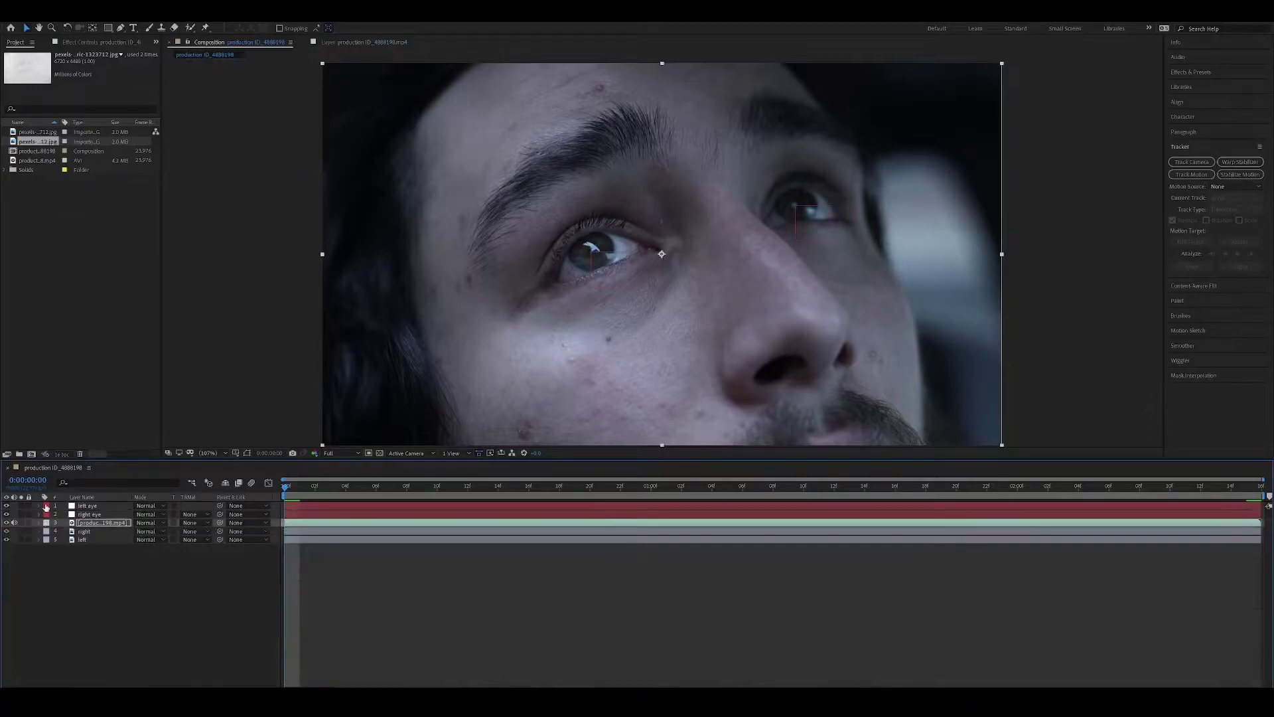
# Step: Move the 'left' marble layer to the top of the stack and scale it to about 5%
pyautogui.click(86, 540)
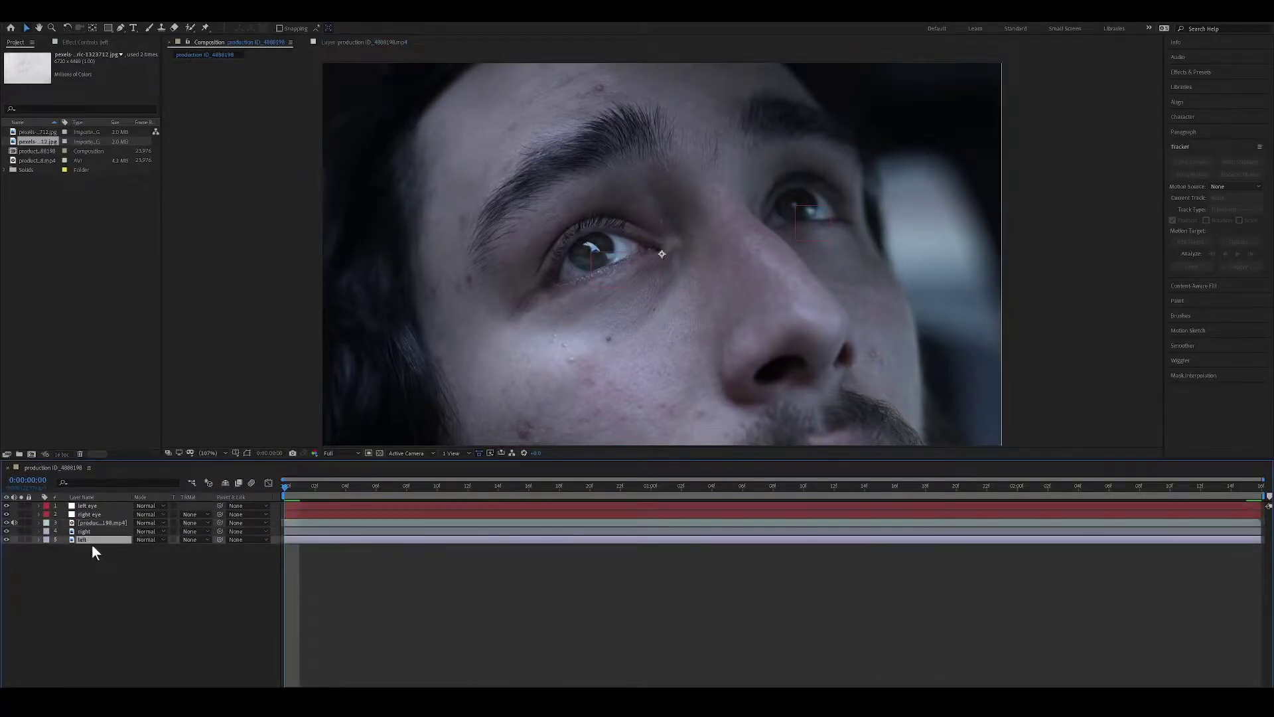
pyautogui.moveTo(81, 539); pyautogui.dragTo(94, 504)
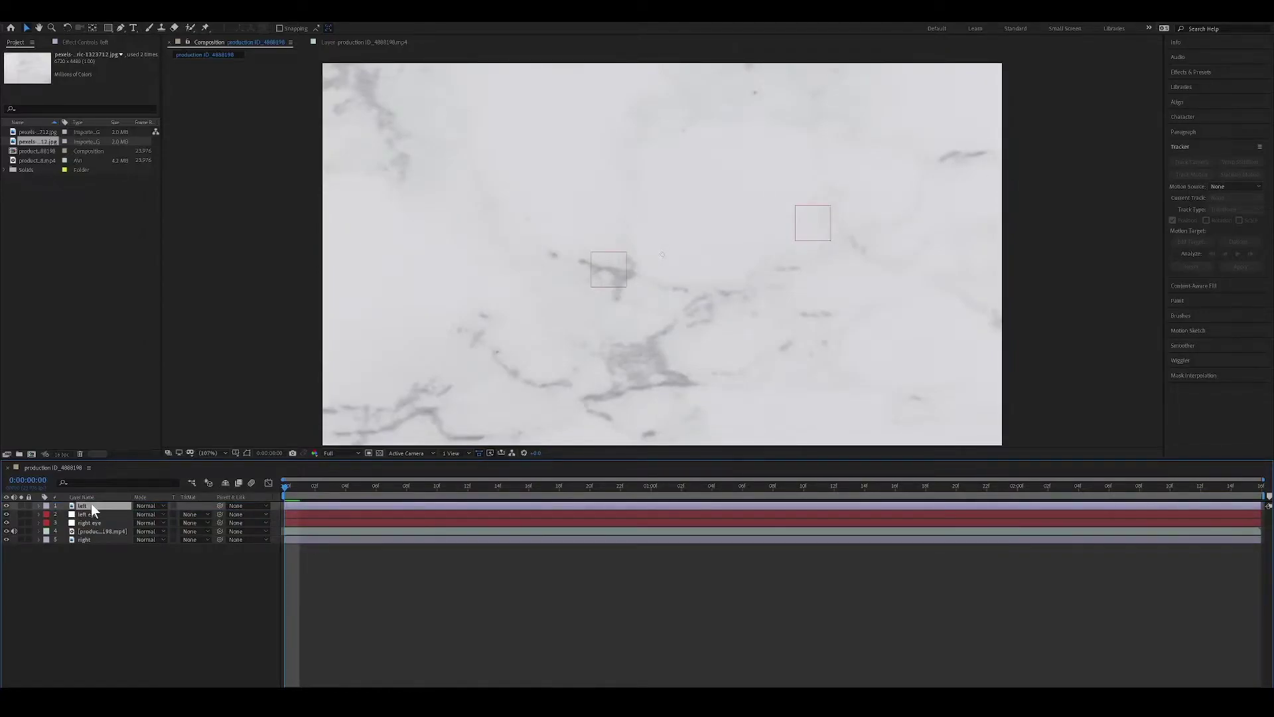
pyautogui.press('s')
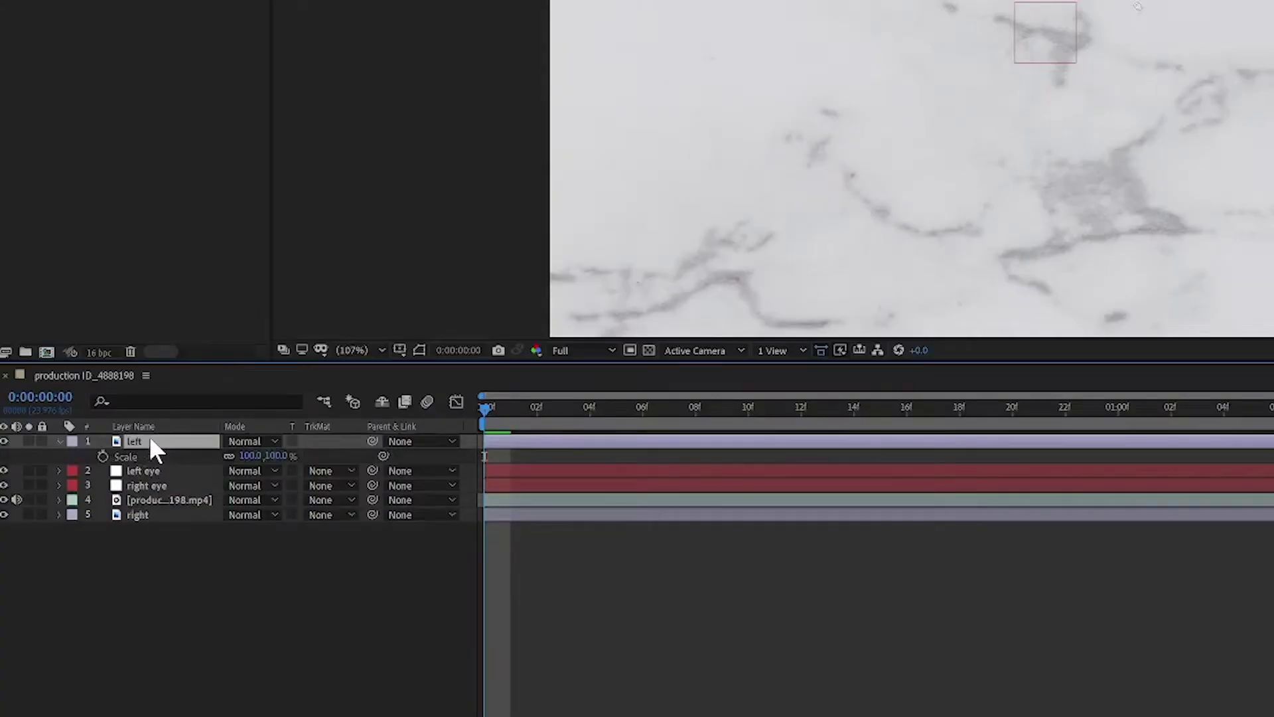
pyautogui.moveTo(250, 455); pyautogui.dragTo(213, 456)
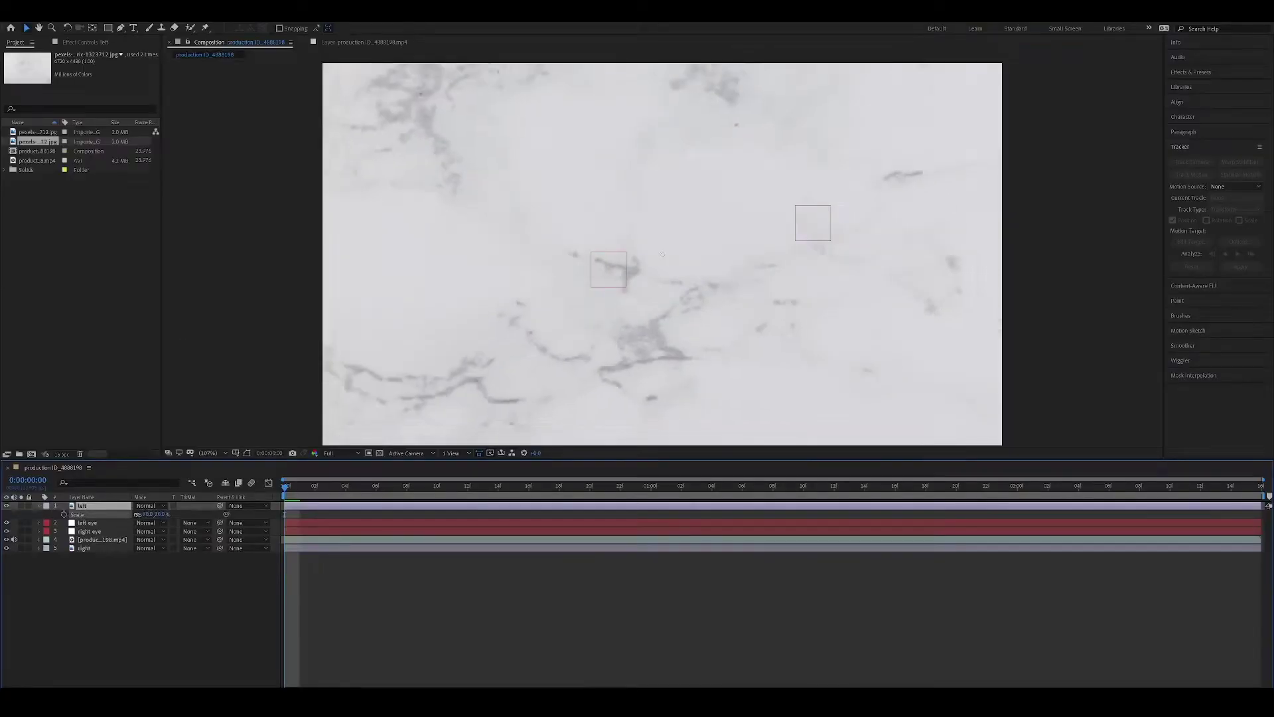
pyautogui.moveTo(154, 514); pyautogui.dragTo(145, 514)
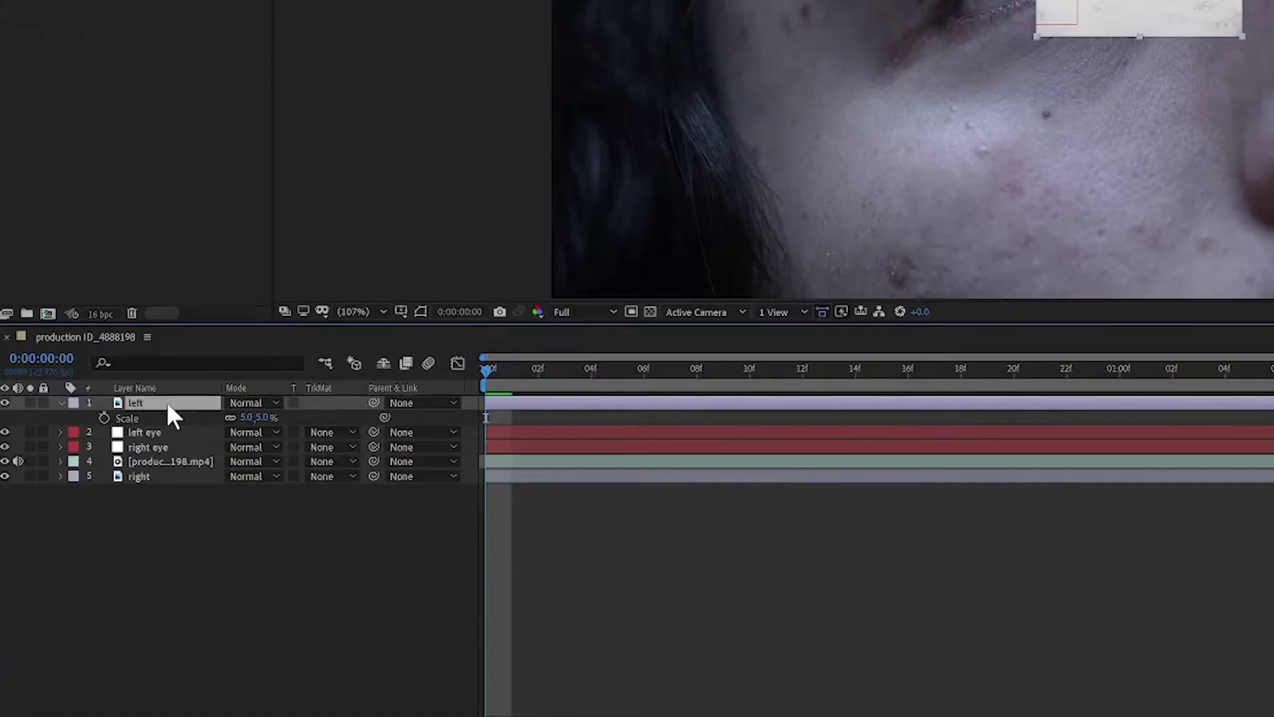
# Step: Set the 'left' marble patch to 40% opacity and place it over the frame's left eye
pyautogui.press('t')
pyautogui.moveTo(229, 416); pyautogui.dragTo(199, 427)
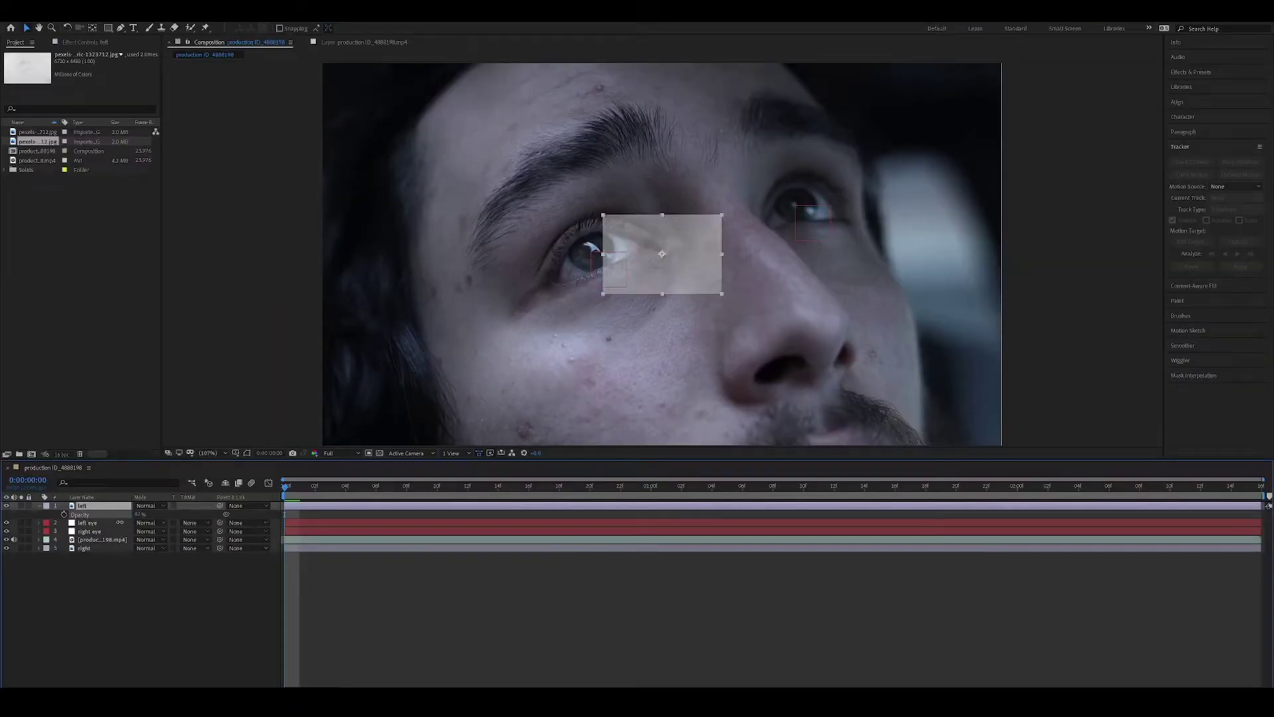
pyautogui.moveTo(689, 260); pyautogui.dragTo(613, 262)
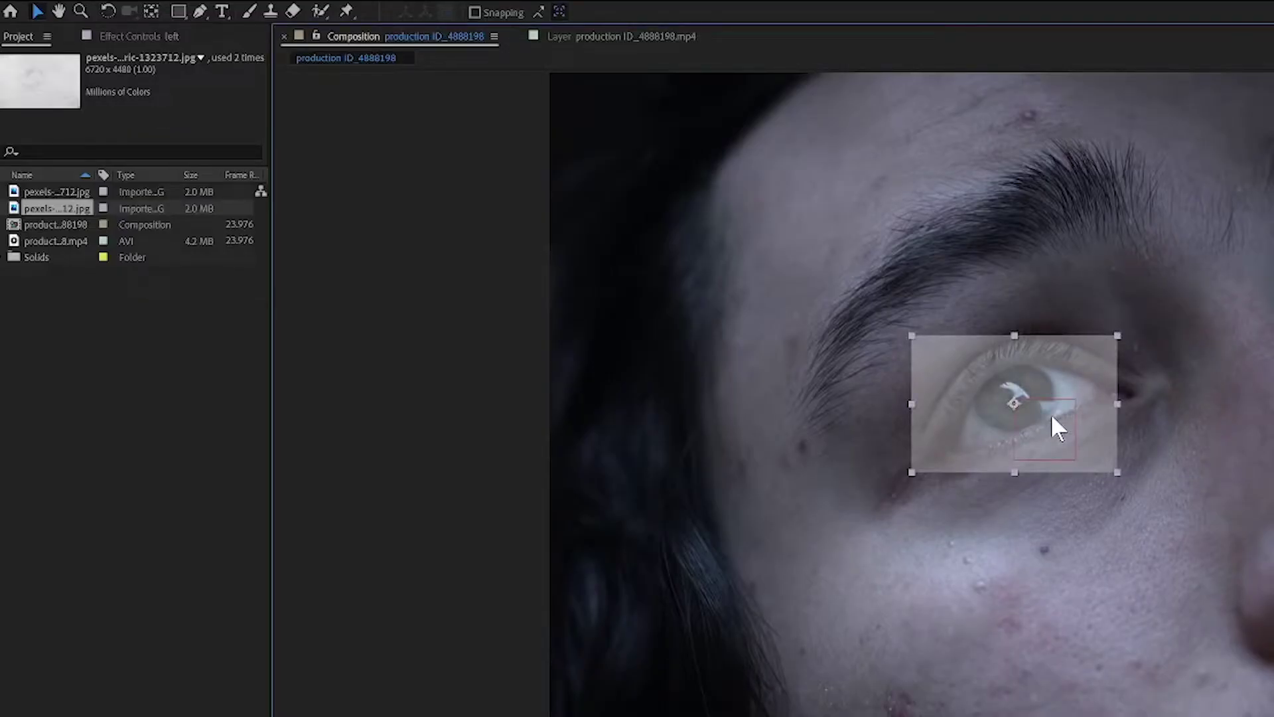
# Step: Trace a closed Pen mask around the iris on the 'left' marble layer
pyautogui.click(200, 12)
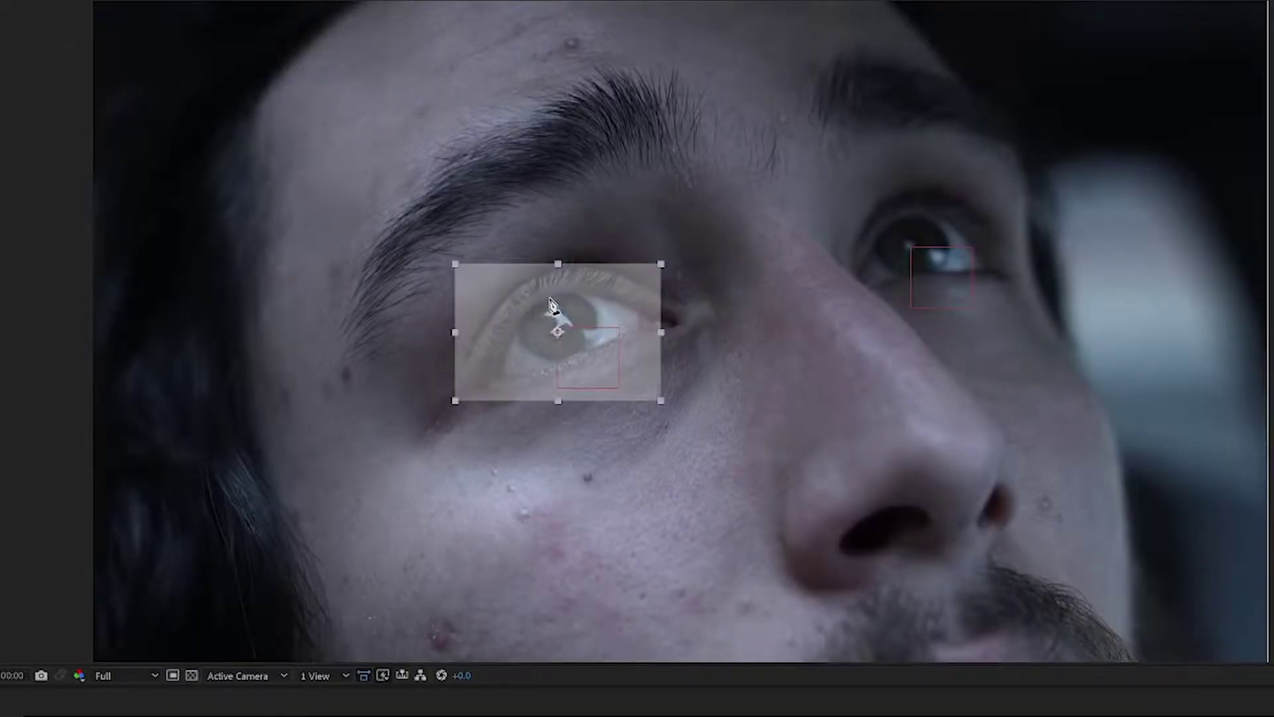
pyautogui.click(1006, 370)
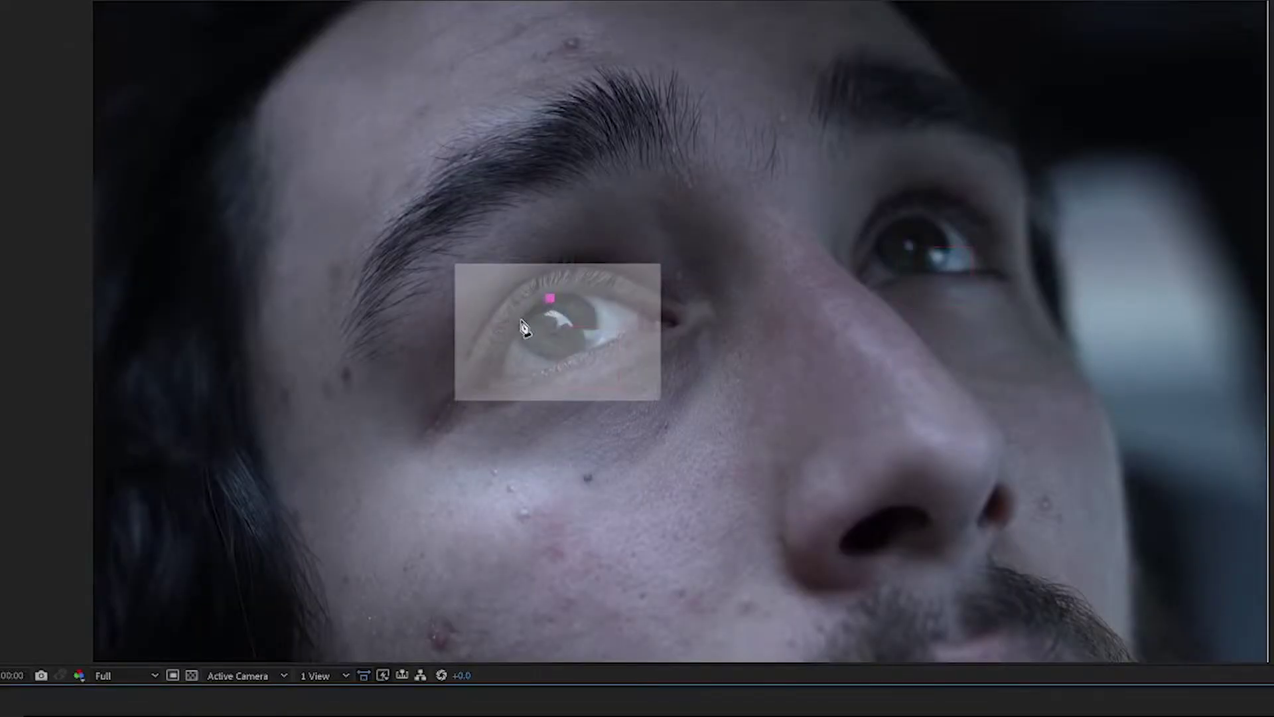
pyautogui.click(521, 320)
pyautogui.click(521, 337)
pyautogui.click(535, 351)
pyautogui.click(551, 358)
pyautogui.click(573, 354)
pyautogui.click(597, 343)
pyautogui.click(600, 321)
pyautogui.click(594, 304)
pyautogui.click(581, 295)
pyautogui.click(550, 298)
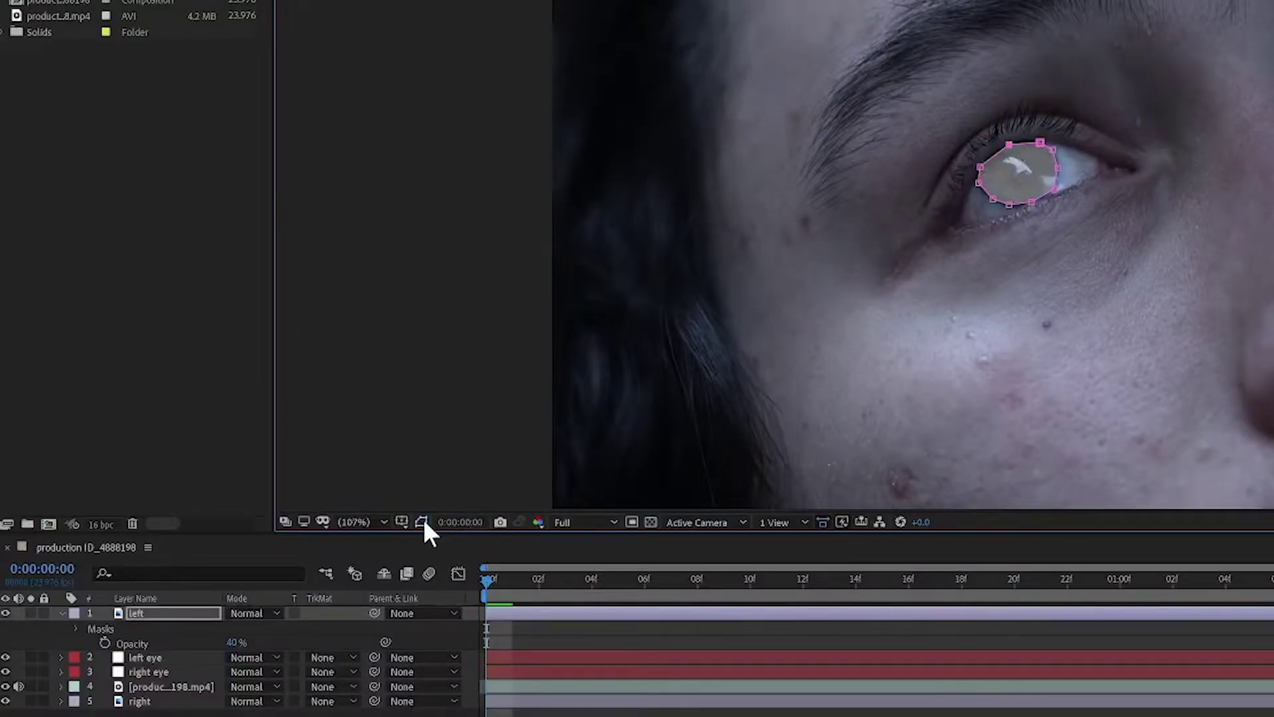
# Step: Hide the iris mask outline and soften Mask 1's edge, setting expansion to -10
pyautogui.click(422, 522)
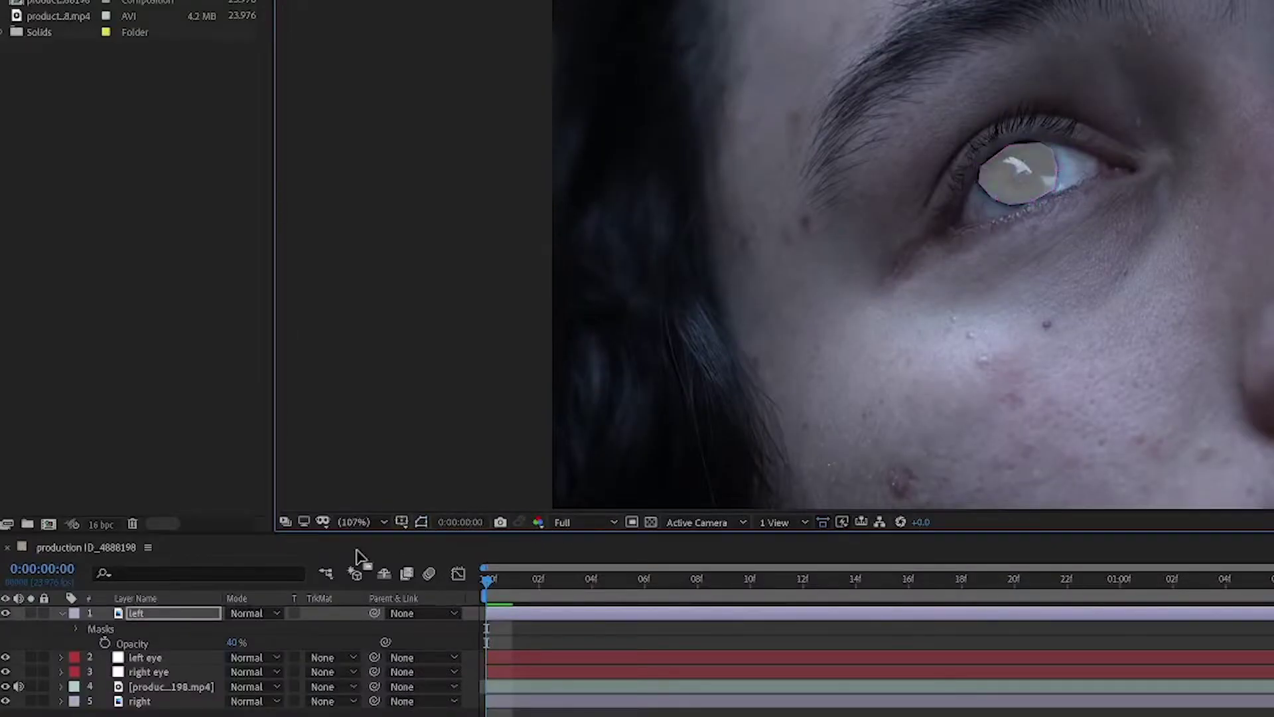
pyautogui.click(60, 612)
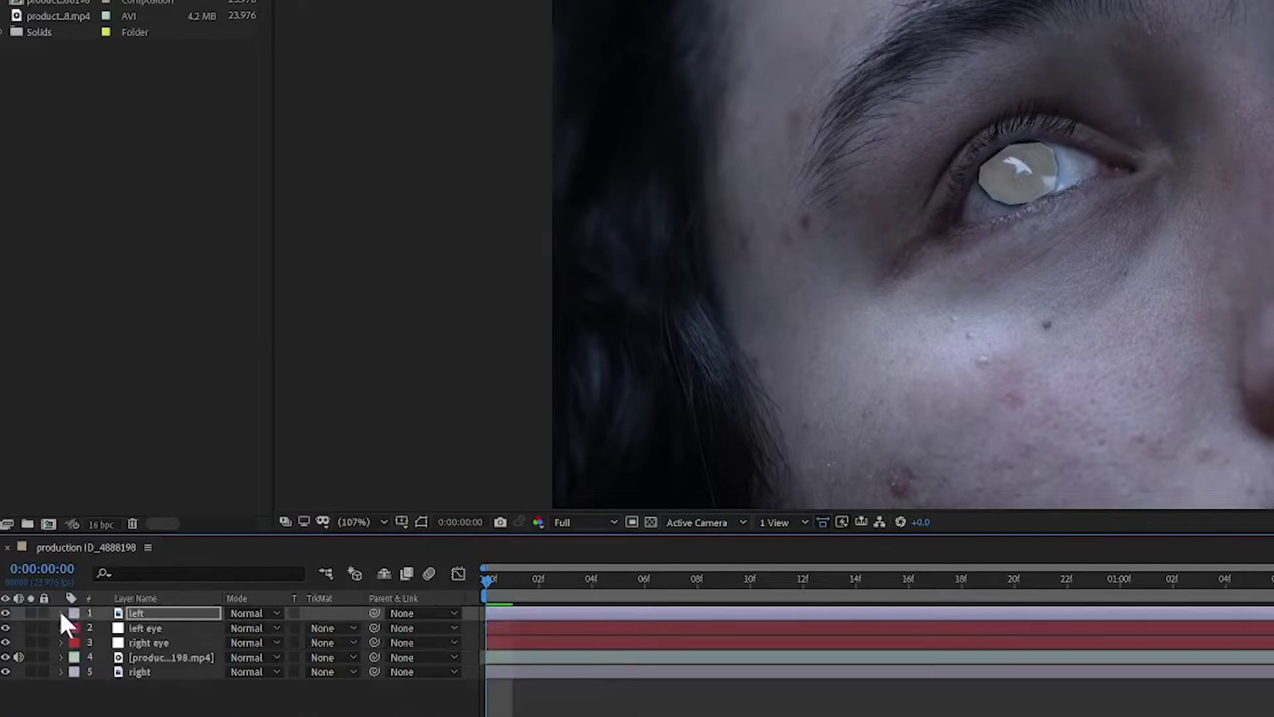
pyautogui.click(59, 612)
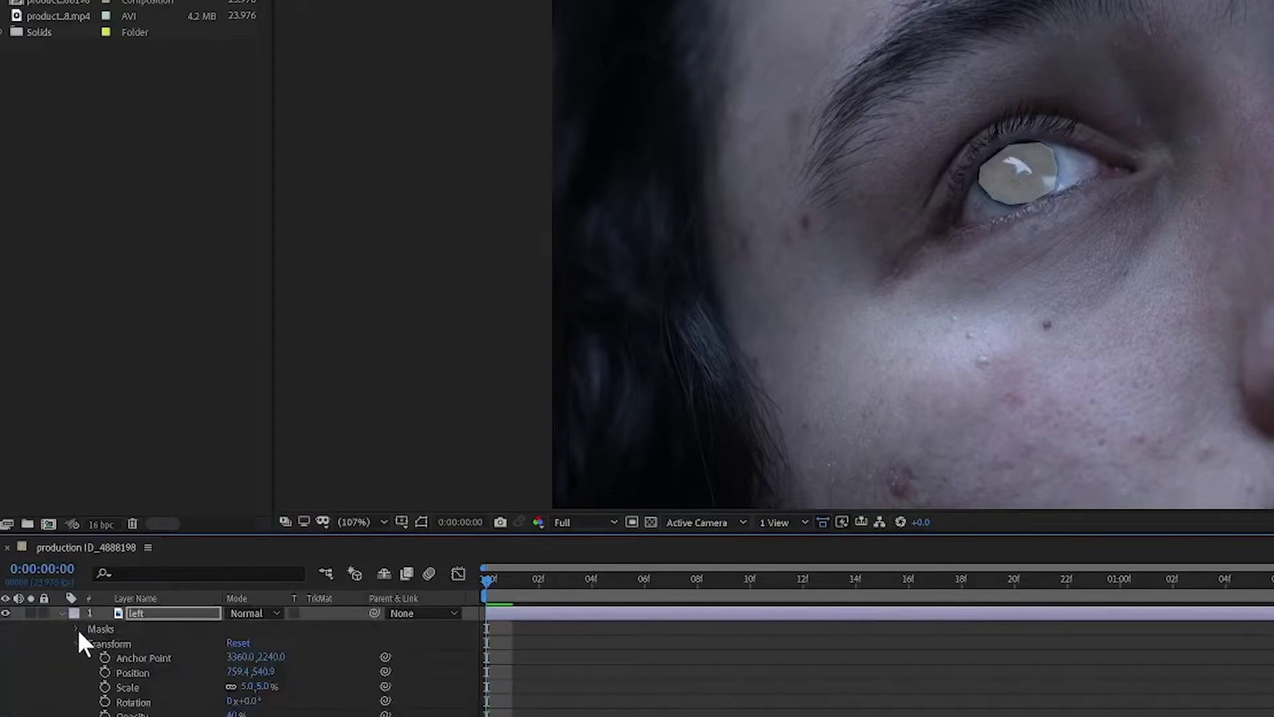
pyautogui.click(75, 629)
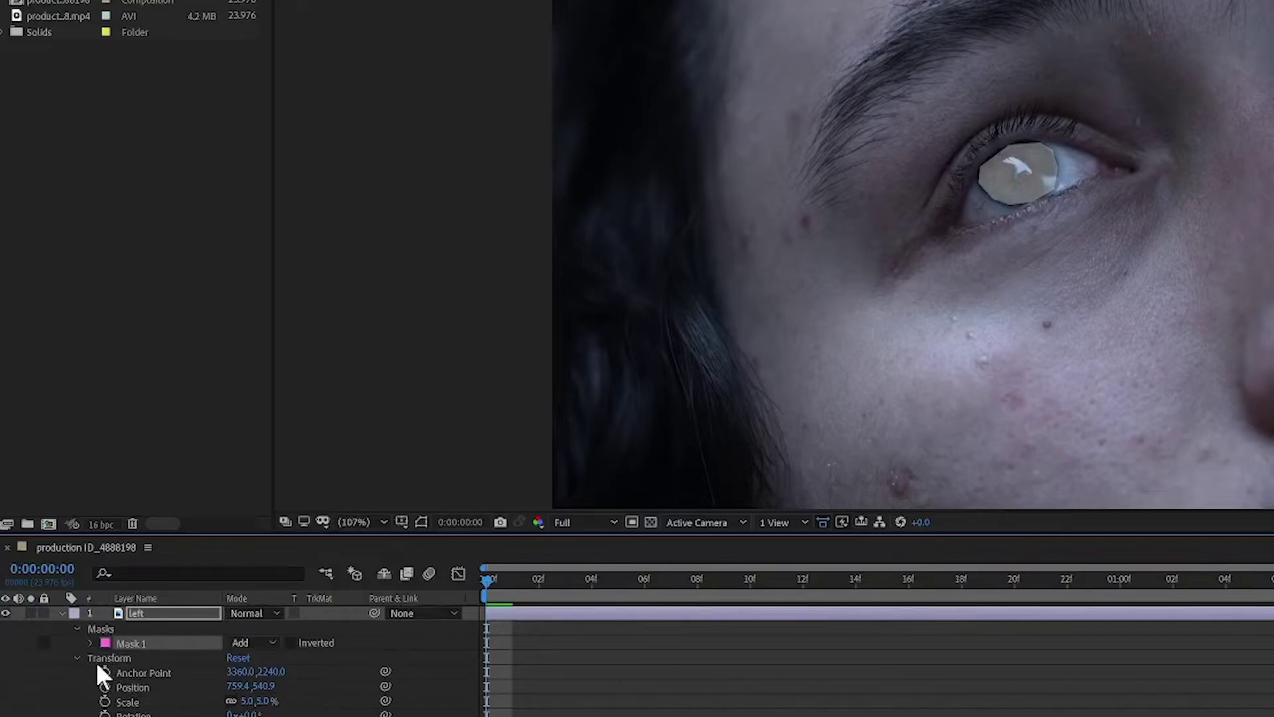
pyautogui.click(90, 642)
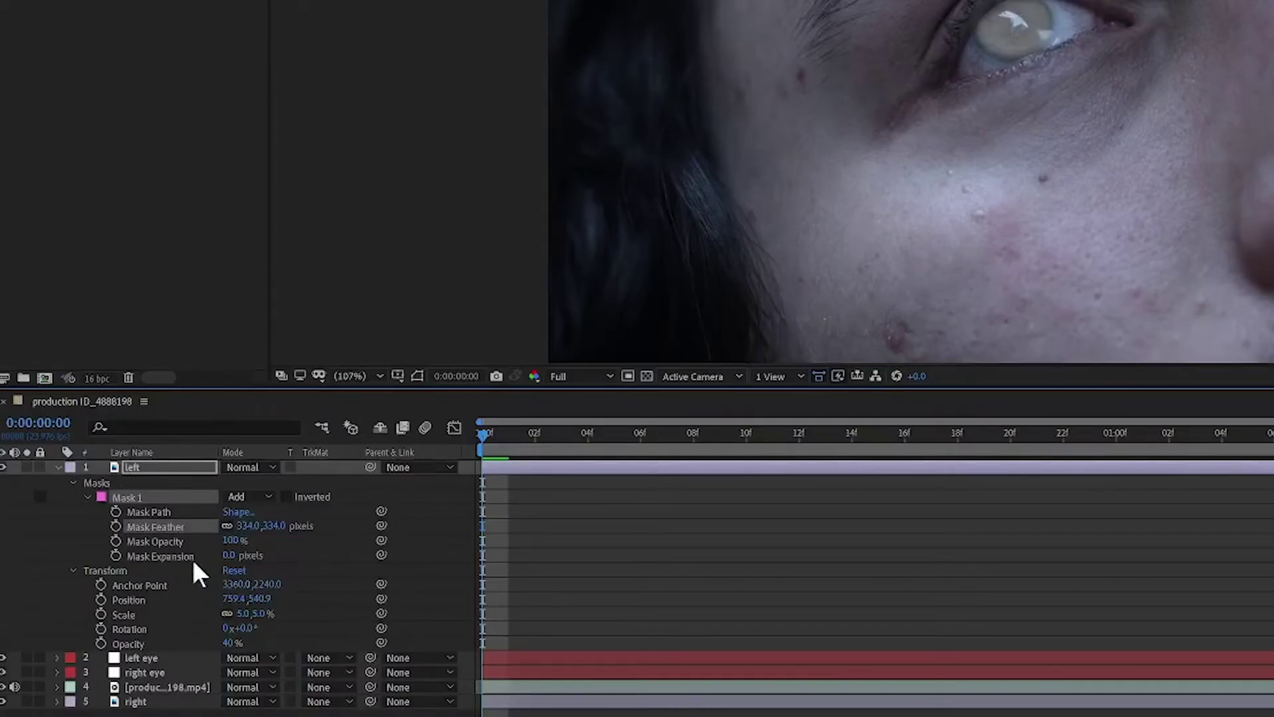
pyautogui.moveTo(228, 561)
pyautogui.mouseDown()
pyautogui.moveTo(256, 556)
pyautogui.moveTo(209, 553)
pyautogui.mouseUp()
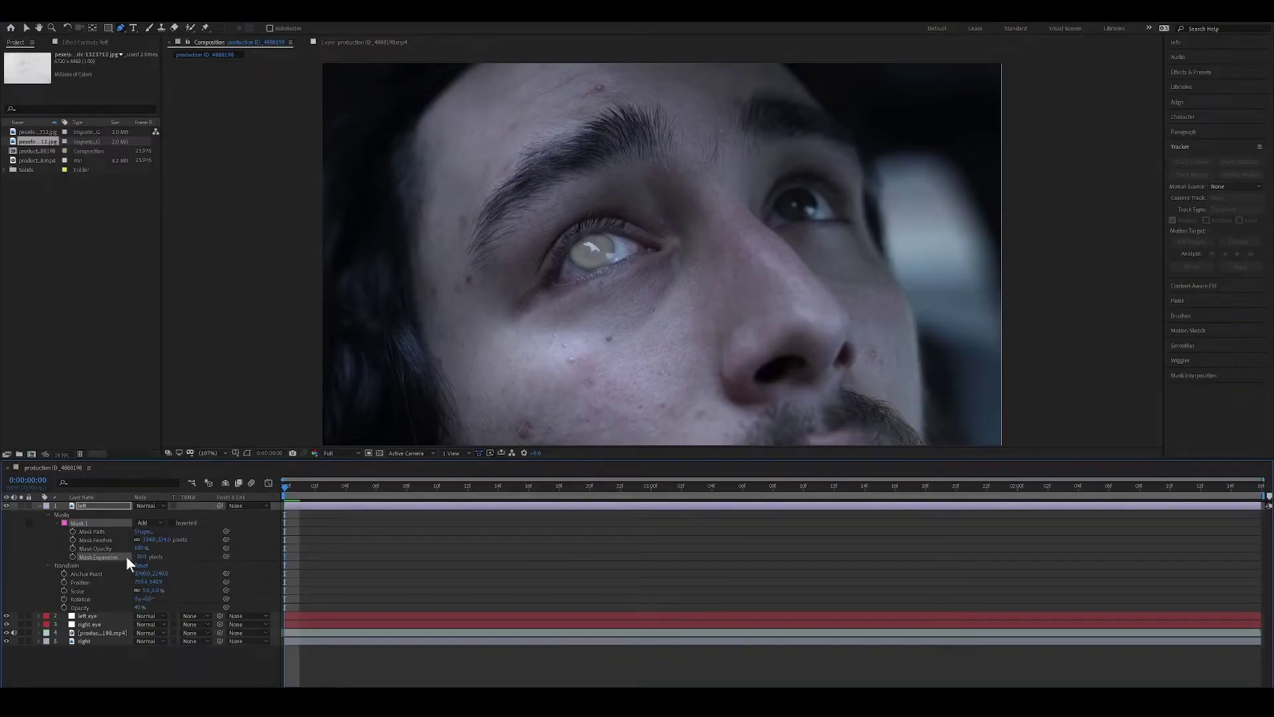
pyautogui.click(137, 559)
pyautogui.write('-10')
pyautogui.press('Return')
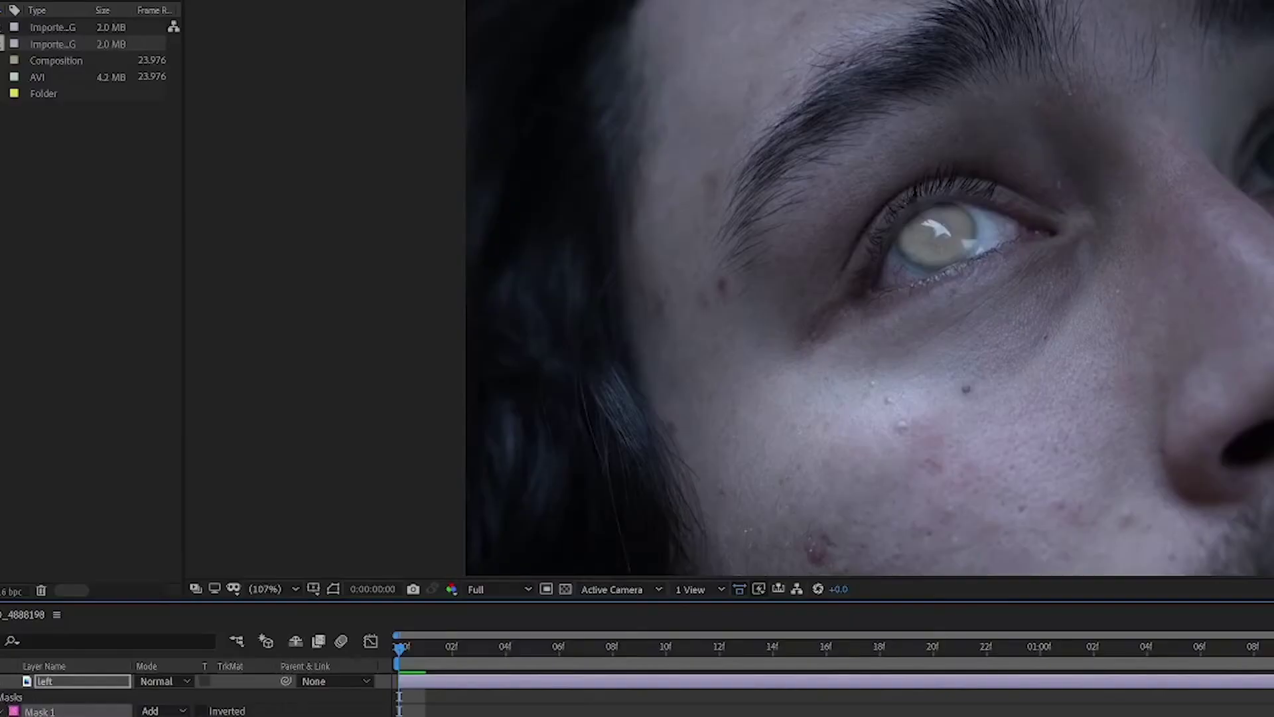
pyautogui.press('m')
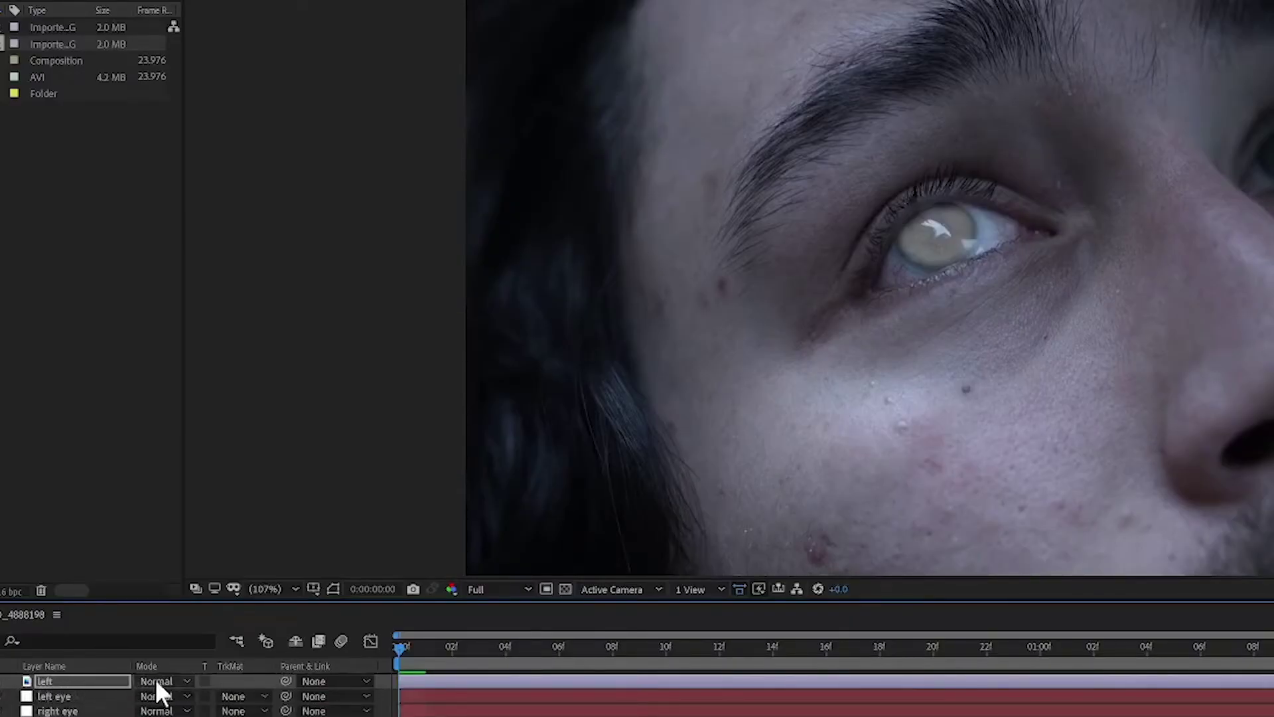
# Step: Set the 'left' marble layer's blending mode to Pin Light
pyautogui.click(172, 681)
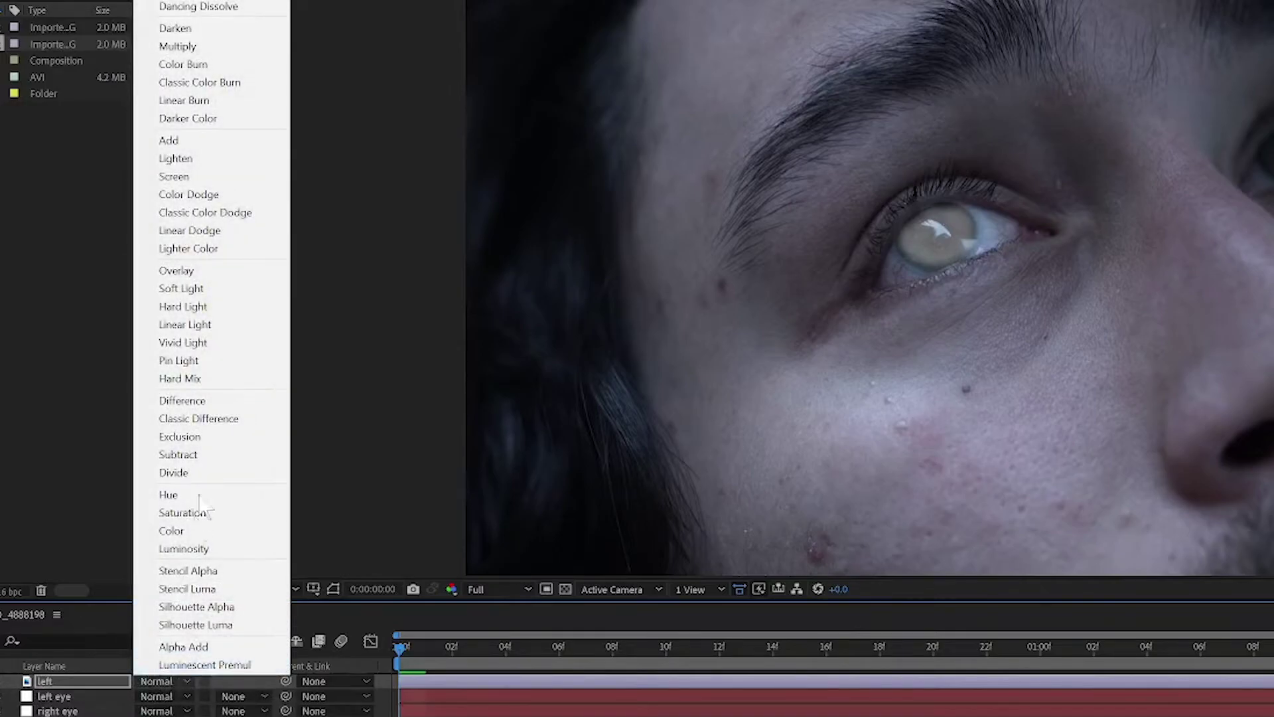
pyautogui.click(229, 362)
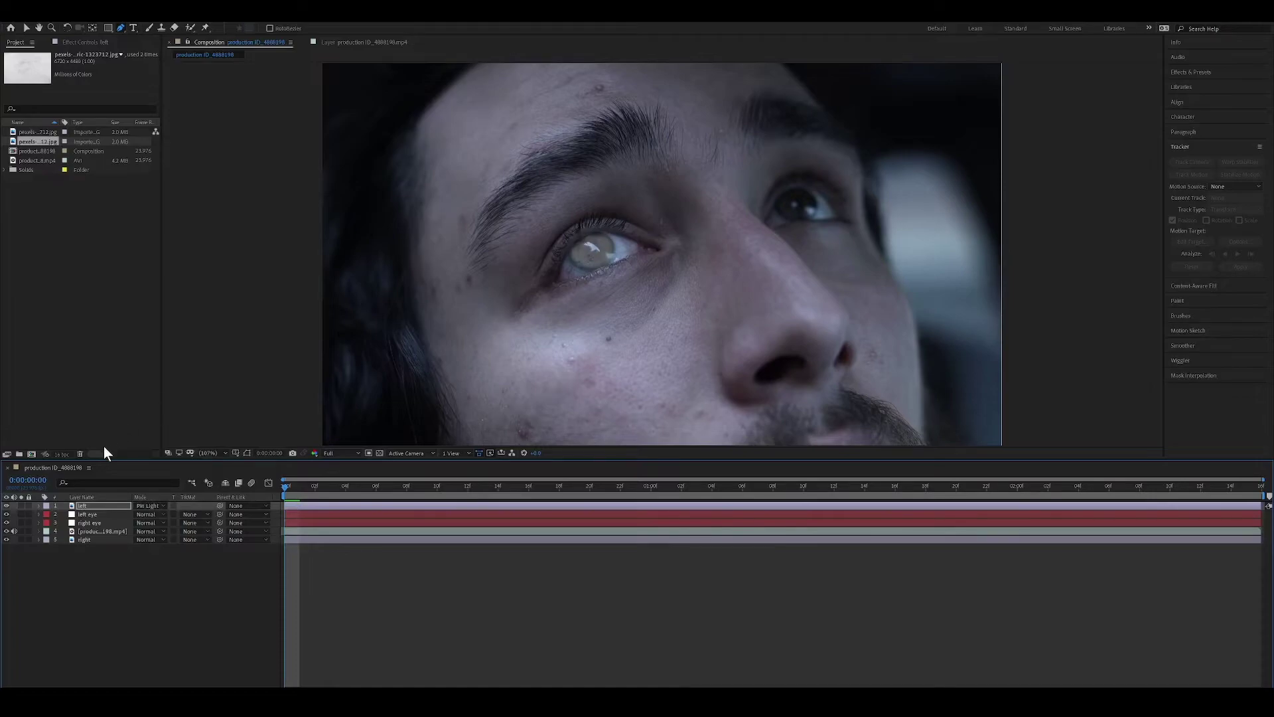
# Step: Move the 'right' marble layer to the top, adjust scale and opacity, and place it over the right eye
pyautogui.moveTo(109, 543); pyautogui.dragTo(113, 516)
pyautogui.press('s')
pyautogui.press('t')
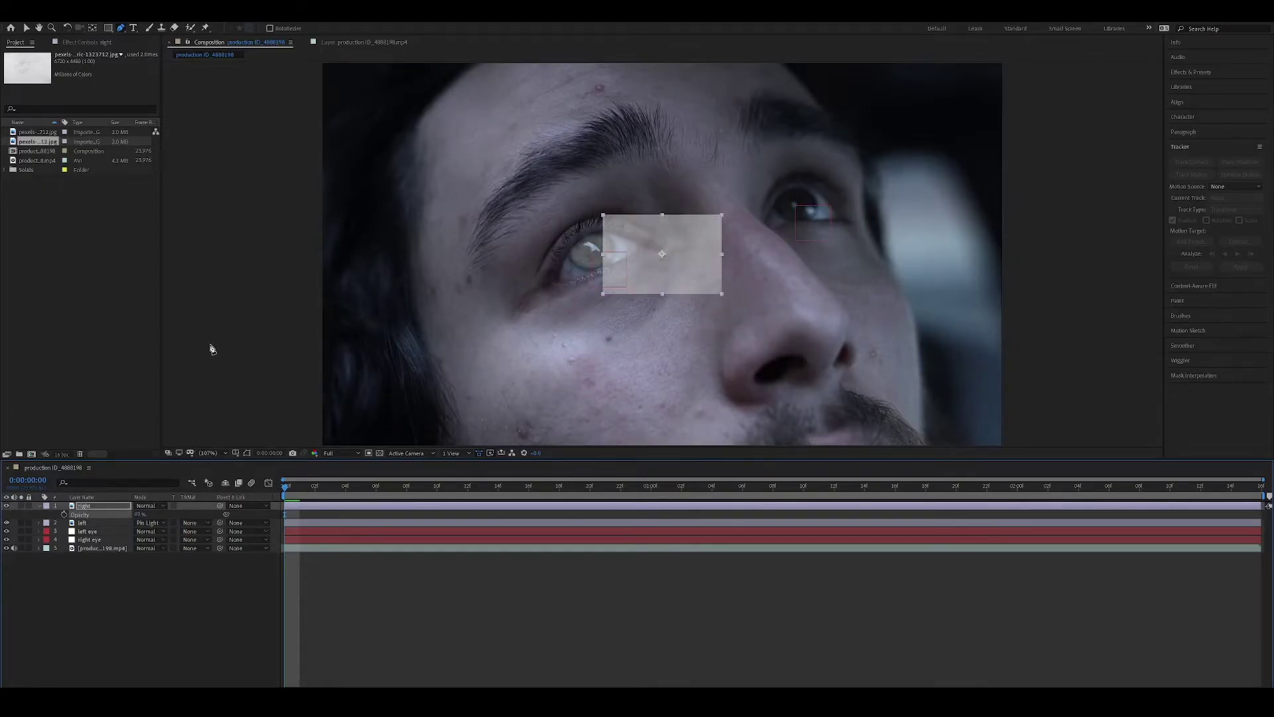
pyautogui.moveTo(657, 275); pyautogui.dragTo(805, 225)
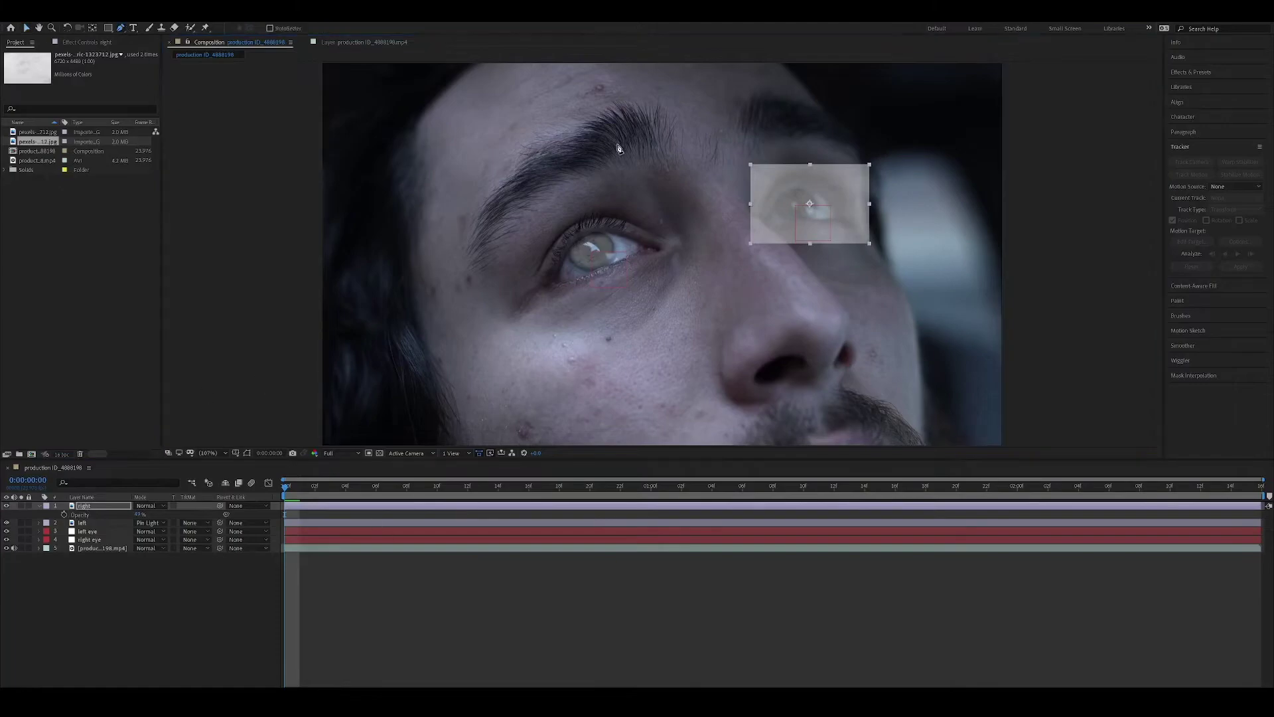
# Step: Trace a closed Pen mask around the right eye on the 'right' layer
pyautogui.click(796, 189)
pyautogui.click(784, 194)
pyautogui.click(776, 206)
pyautogui.click(780, 214)
pyautogui.click(789, 220)
pyautogui.click(804, 220)
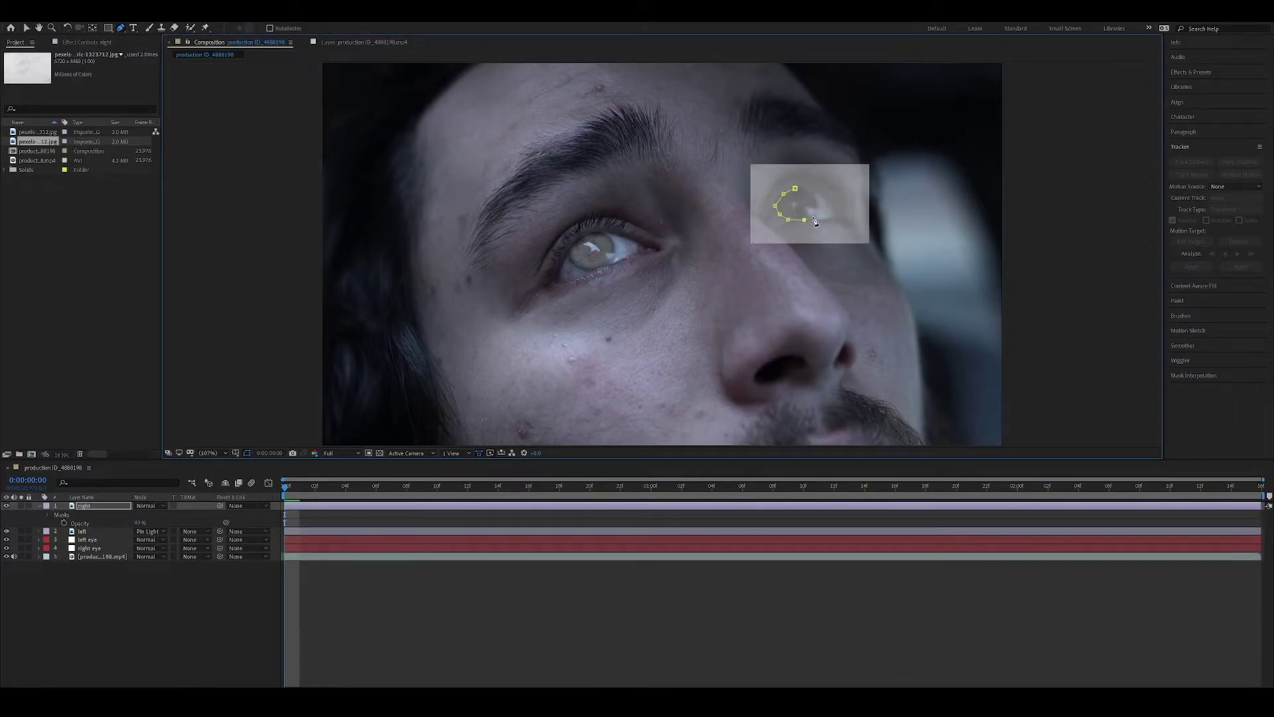
pyautogui.click(815, 214)
pyautogui.click(814, 200)
pyautogui.click(808, 192)
pyautogui.click(795, 188)
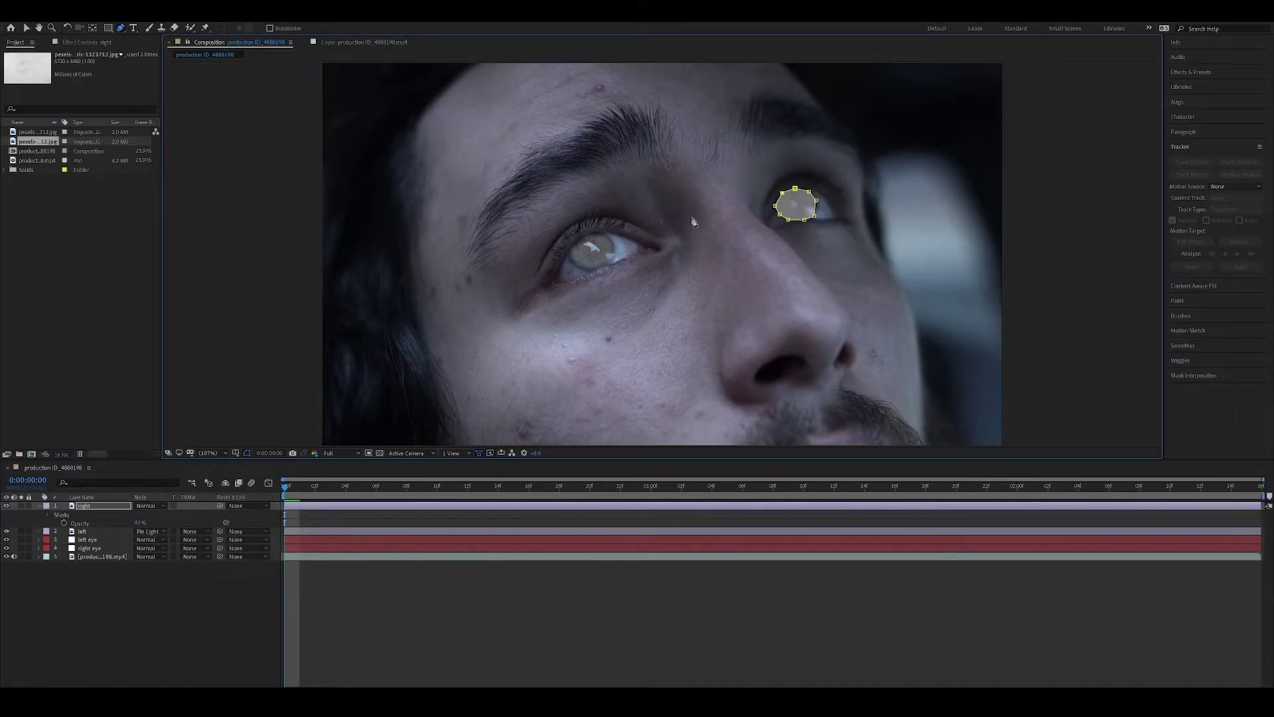
# Step: Give the right eye mask feather 342 and expansion -61, and set Pin Light blending
pyautogui.click(48, 515)
pyautogui.click(56, 523)
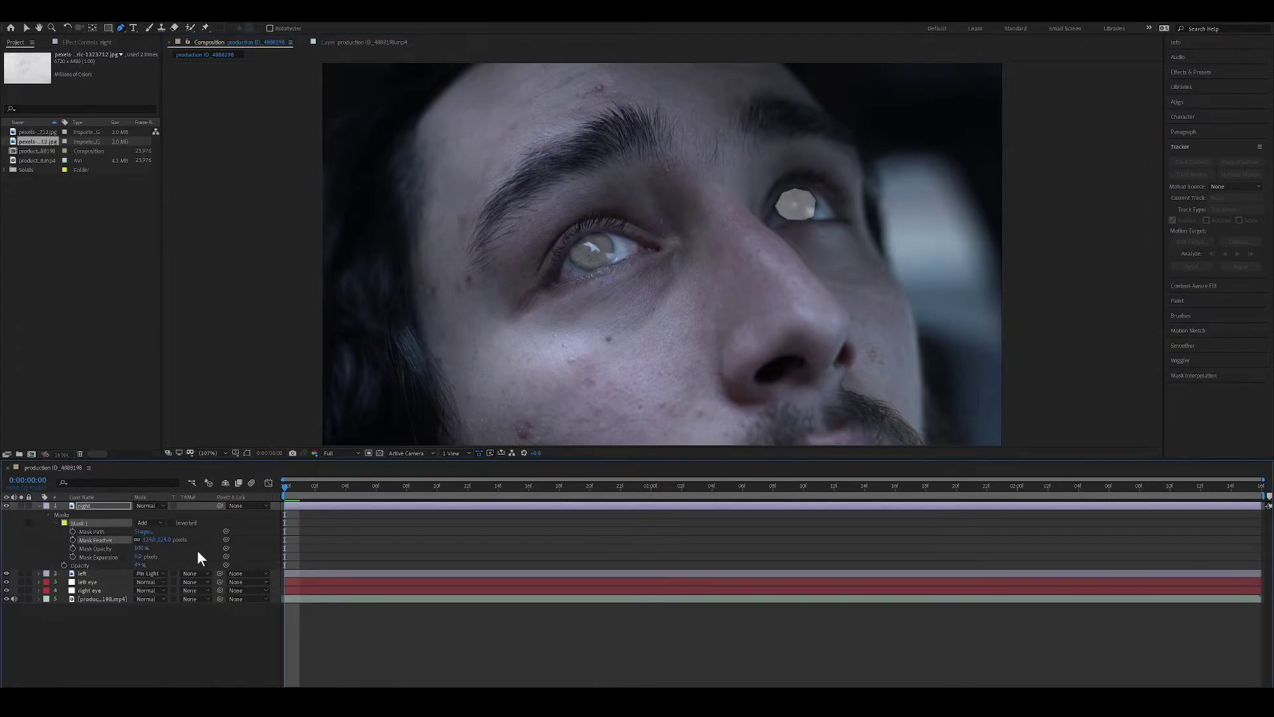
pyautogui.moveTo(159, 539); pyautogui.dragTo(238, 540)
pyautogui.moveTo(139, 557); pyautogui.dragTo(99, 557)
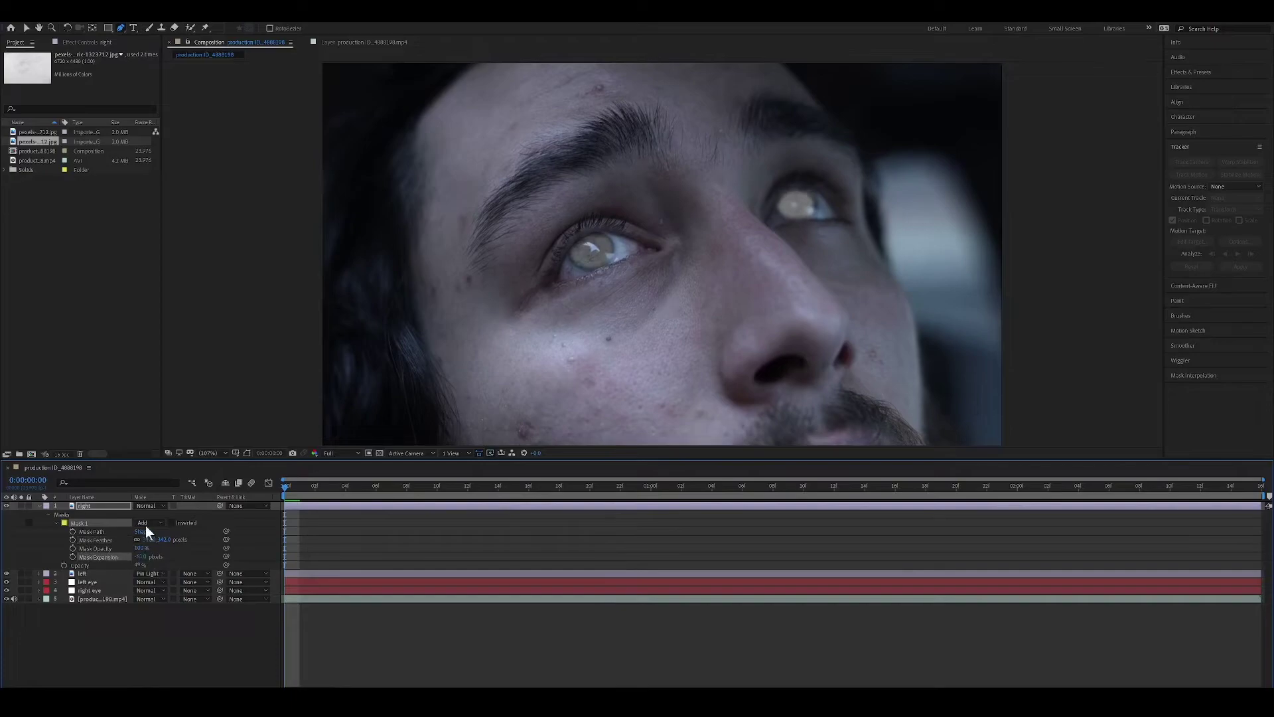
pyautogui.click(38, 506)
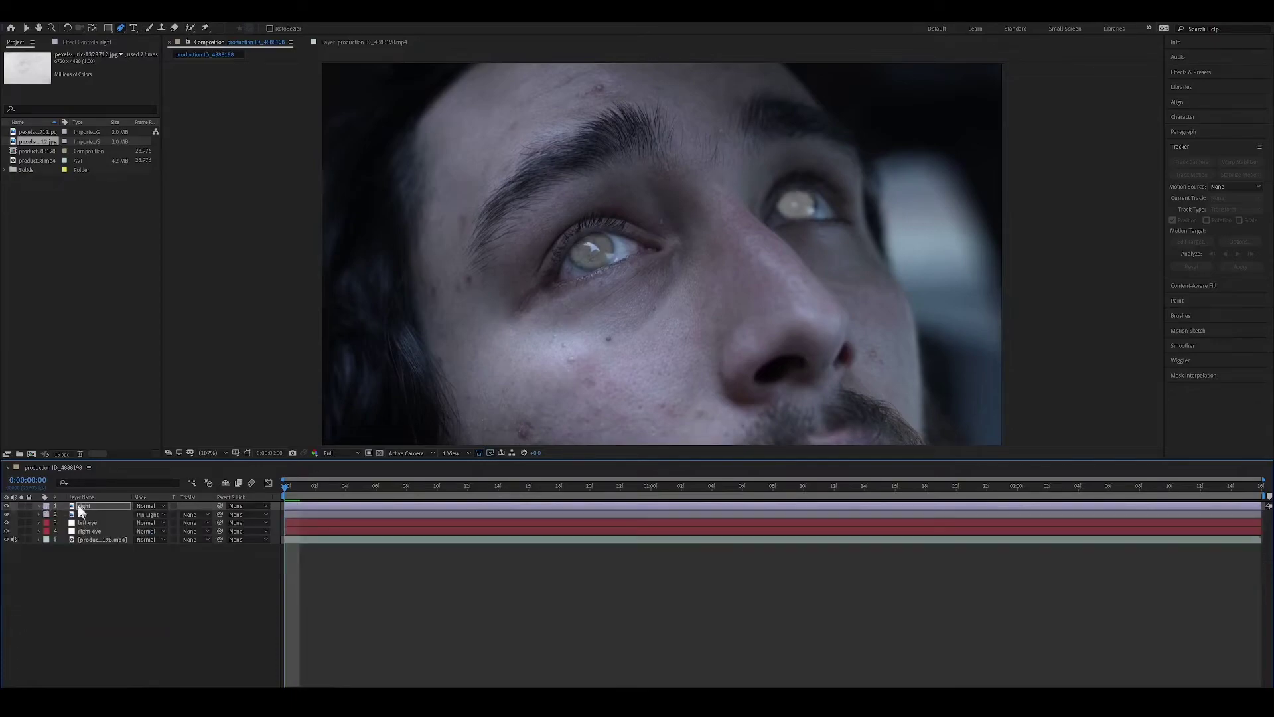
pyautogui.click(148, 506)
pyautogui.click(169, 324)
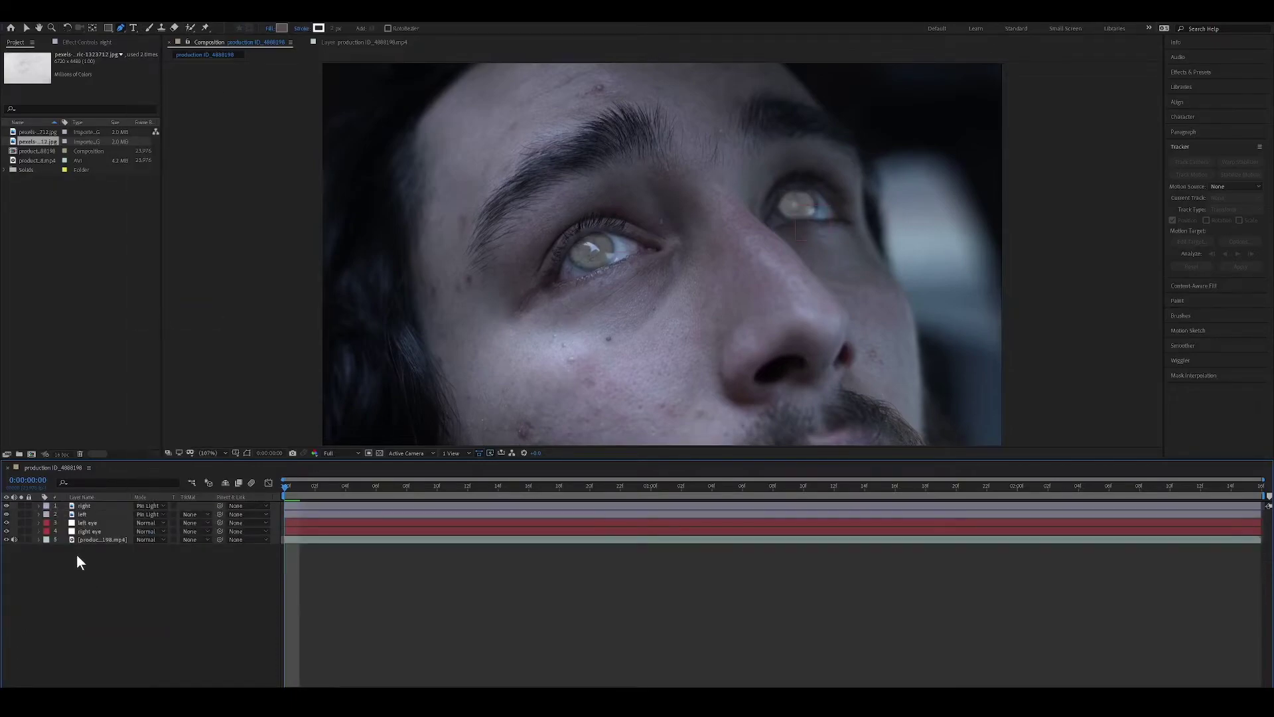
pyautogui.click(85, 505)
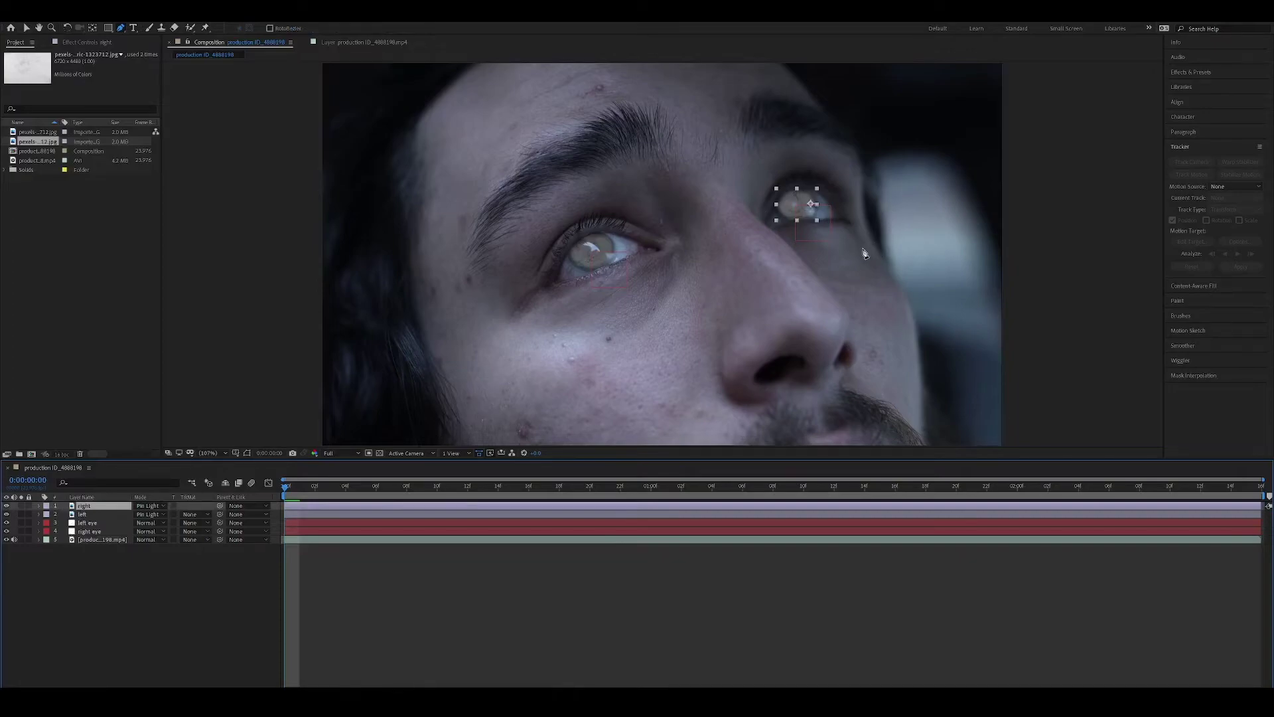
# Step: Apply Camera Lens Blur from Effects & Presets to the right marble layer
pyautogui.click(25, 28)
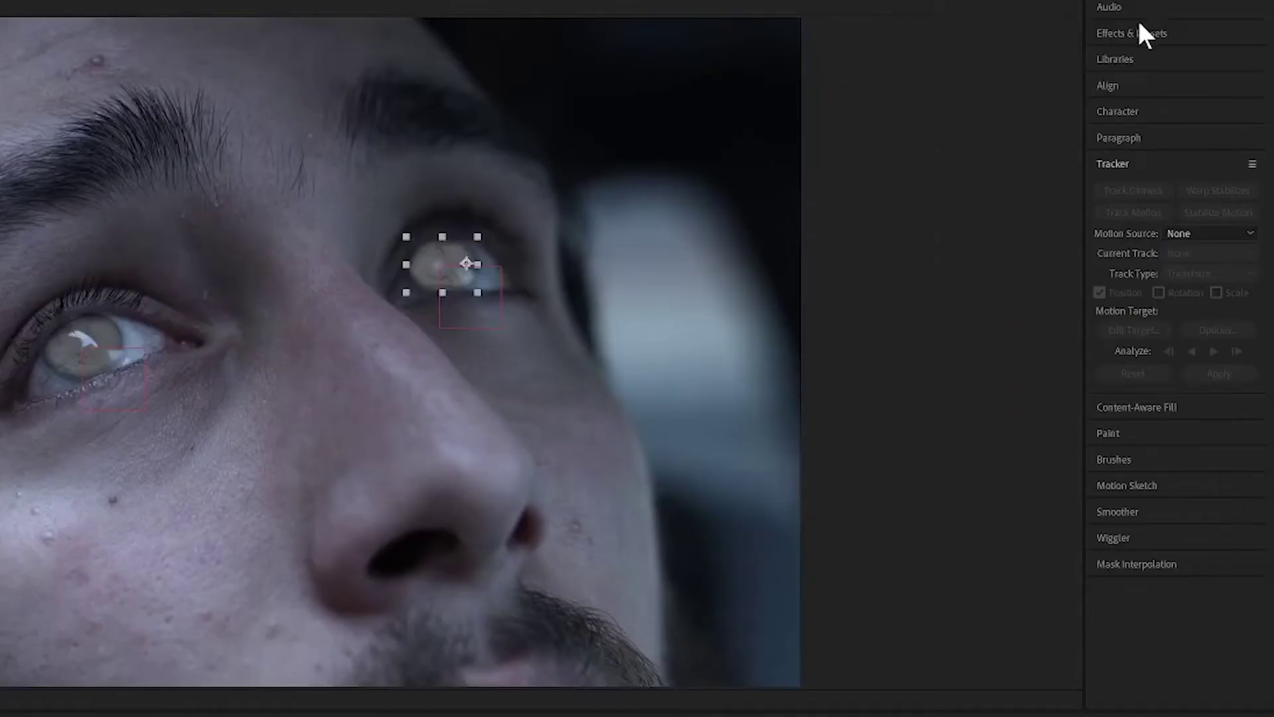
pyautogui.click(1138, 32)
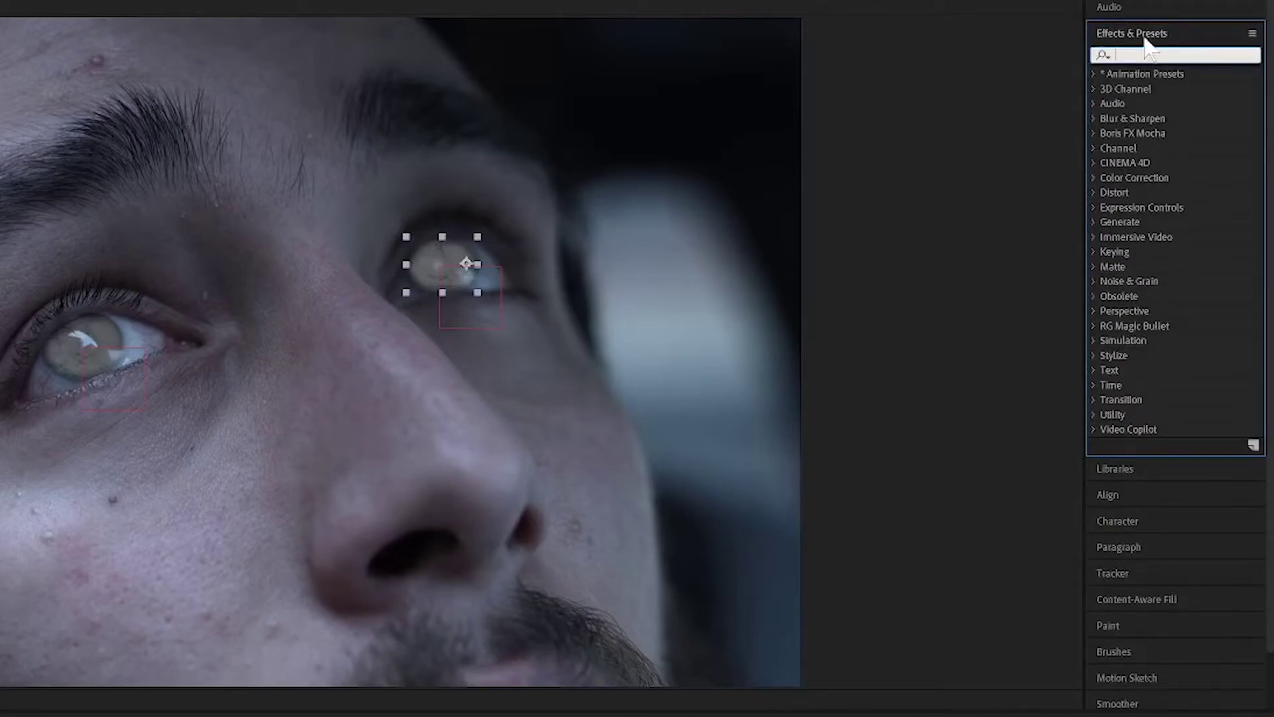
pyautogui.write('blur')
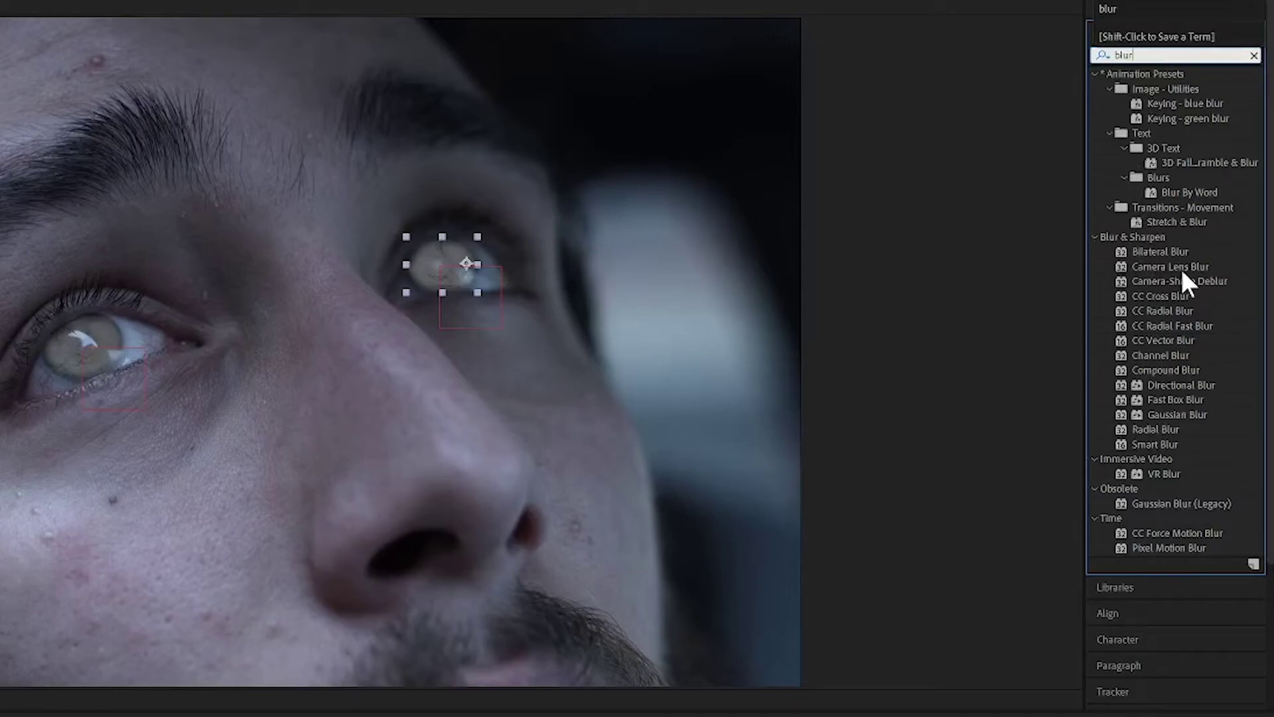
pyautogui.moveTo(1184, 268); pyautogui.dragTo(656, 341)
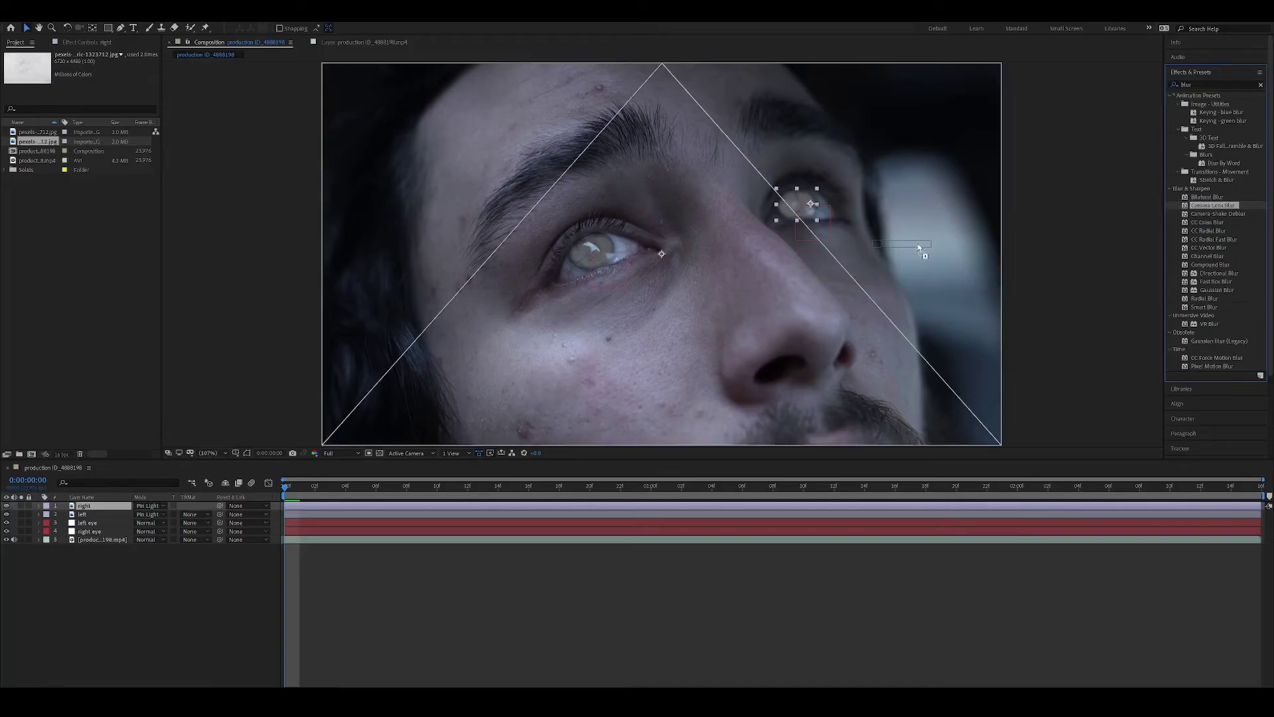
pyautogui.moveTo(920, 247); pyautogui.dragTo(825, 221)
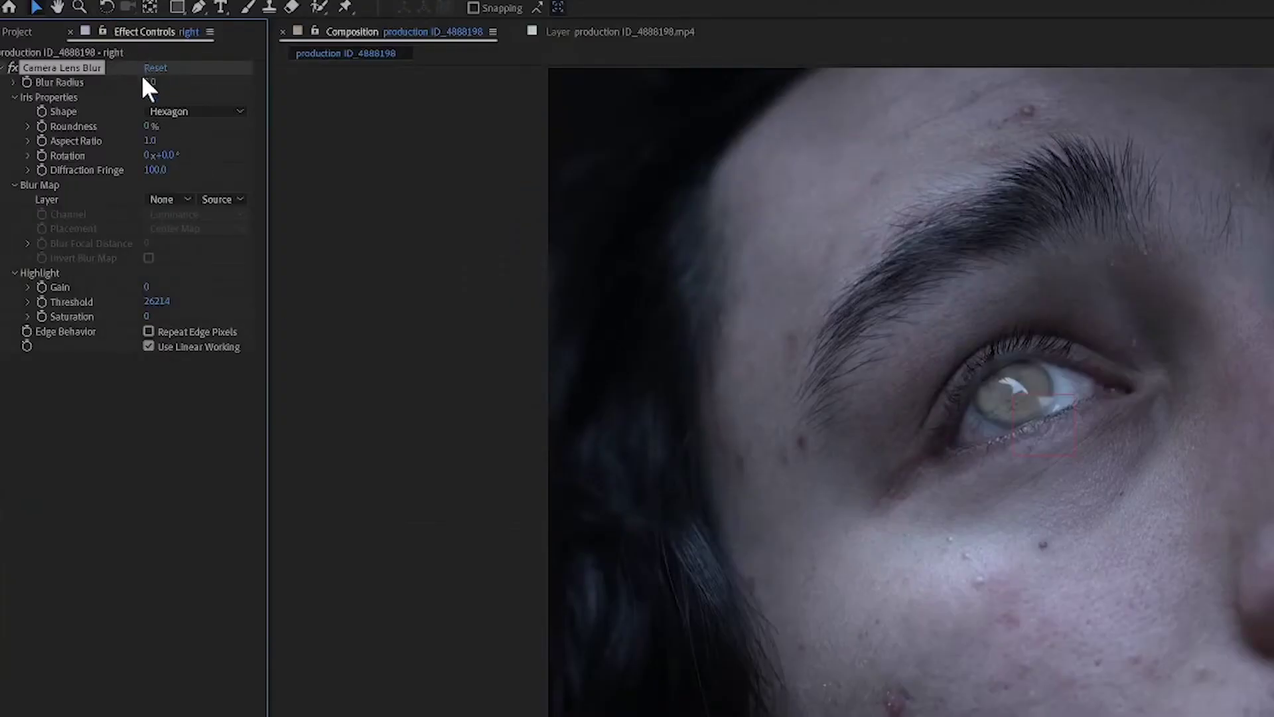
# Step: Set the Camera Lens Blur radius to 80
pyautogui.click(149, 81)
pyautogui.write('80')
pyautogui.press('Return')
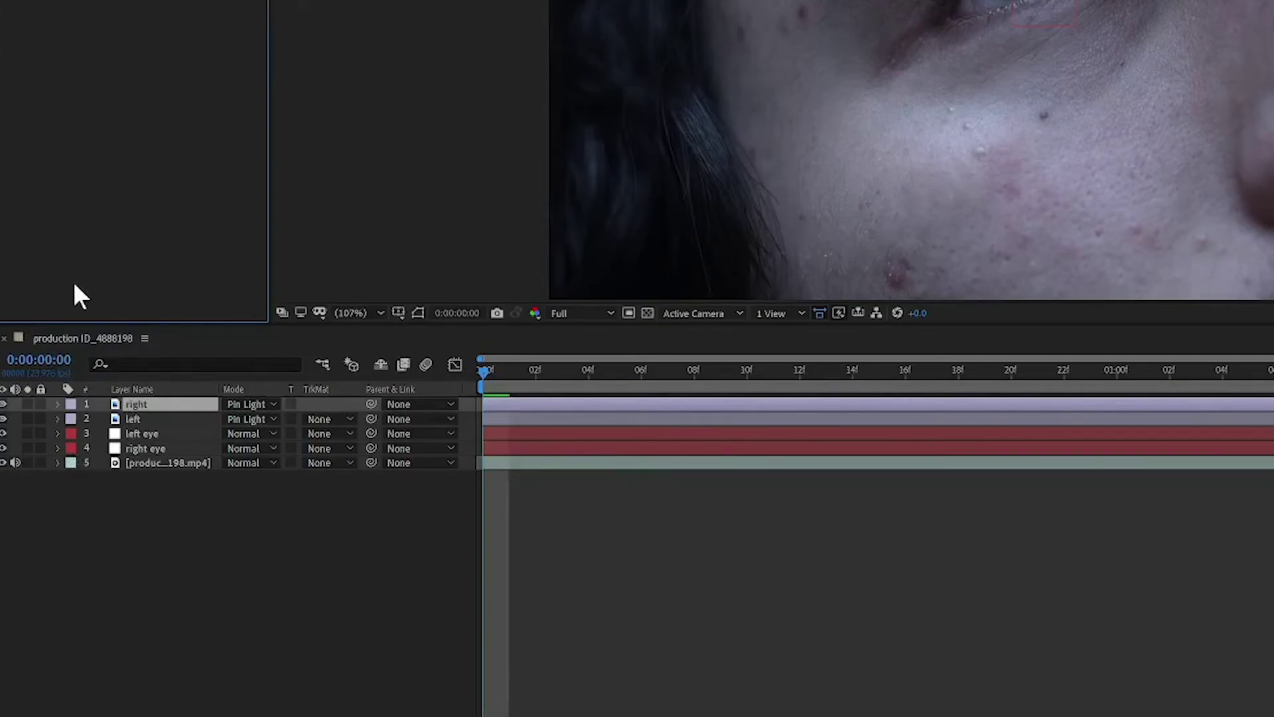
# Step: Parent the left marble texture to the left eye null and the right texture to the right eye null
pyautogui.click(163, 419)
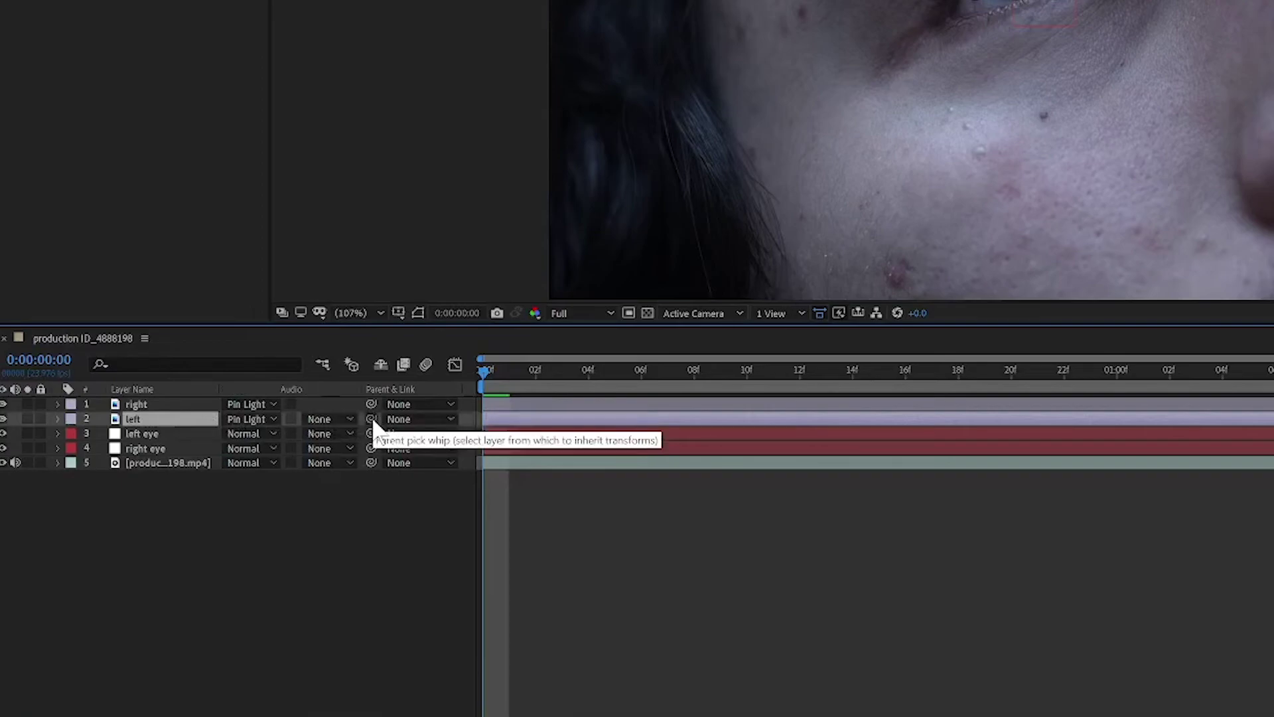
pyautogui.moveTo(371, 419); pyautogui.dragTo(150, 438)
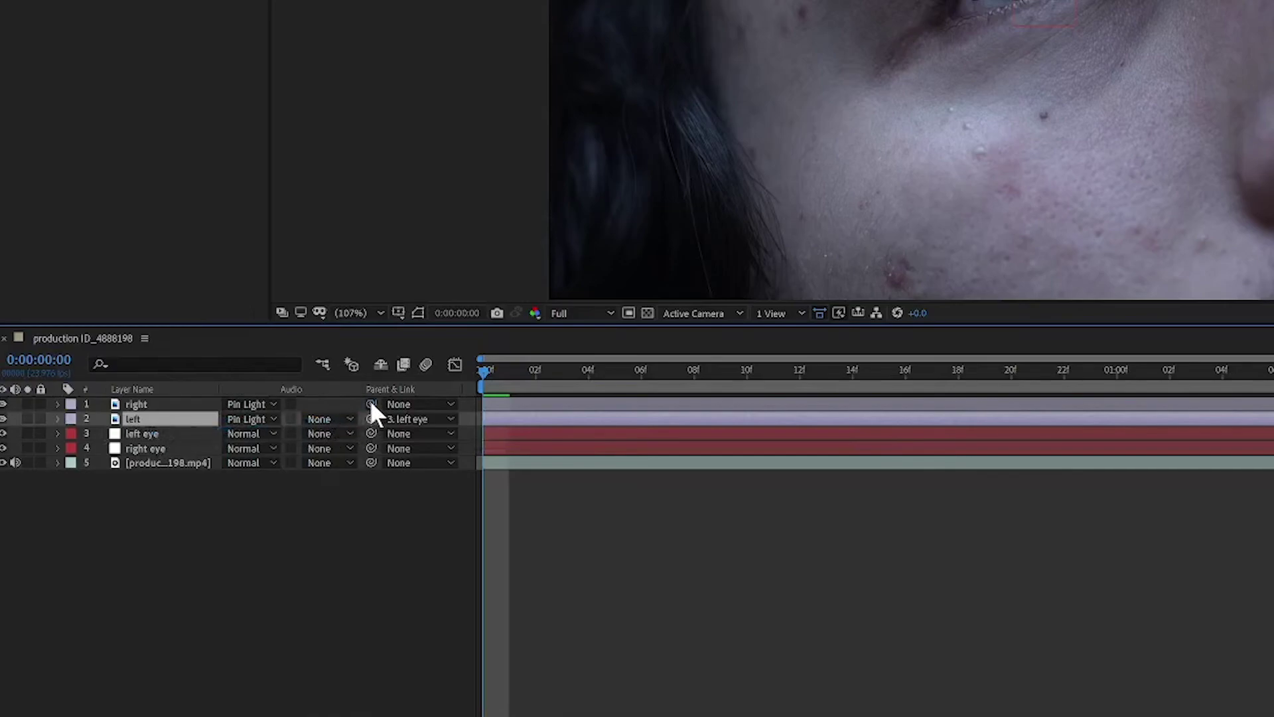
pyautogui.moveTo(370, 403); pyautogui.dragTo(176, 451)
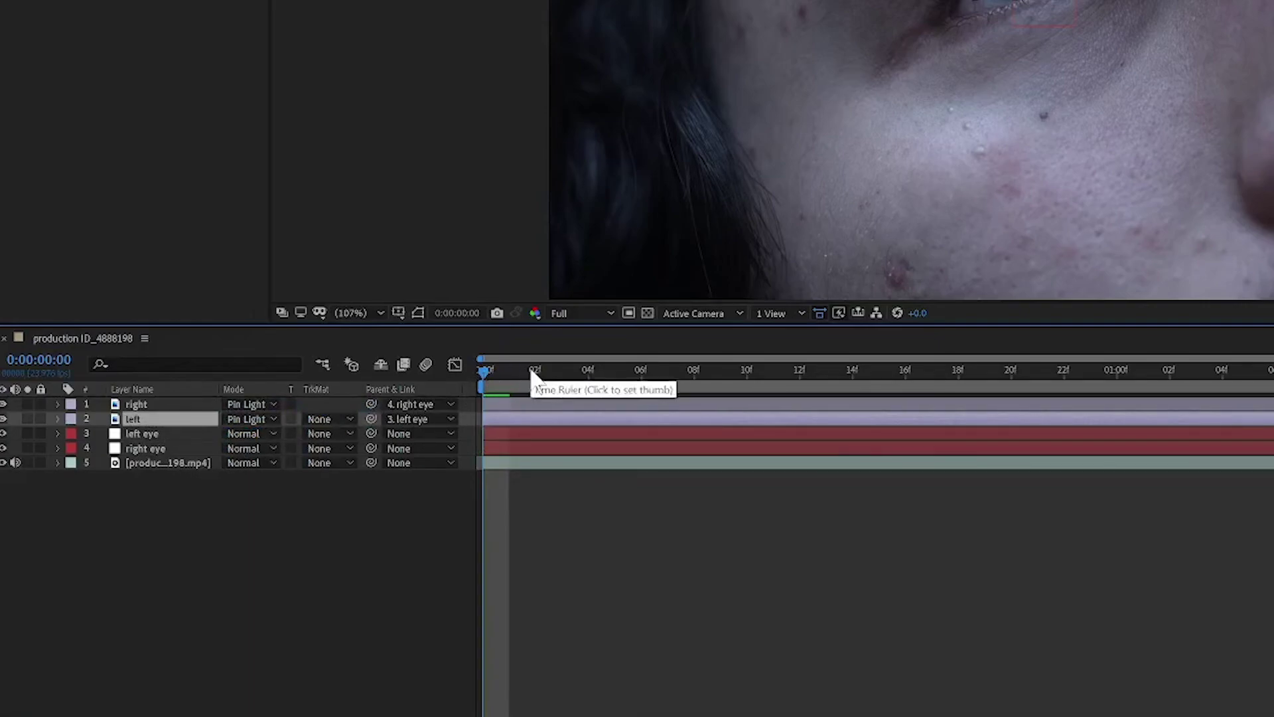
# Step: Preview the composition from the first frame to check the marble-covered eyes
pyautogui.press('space')
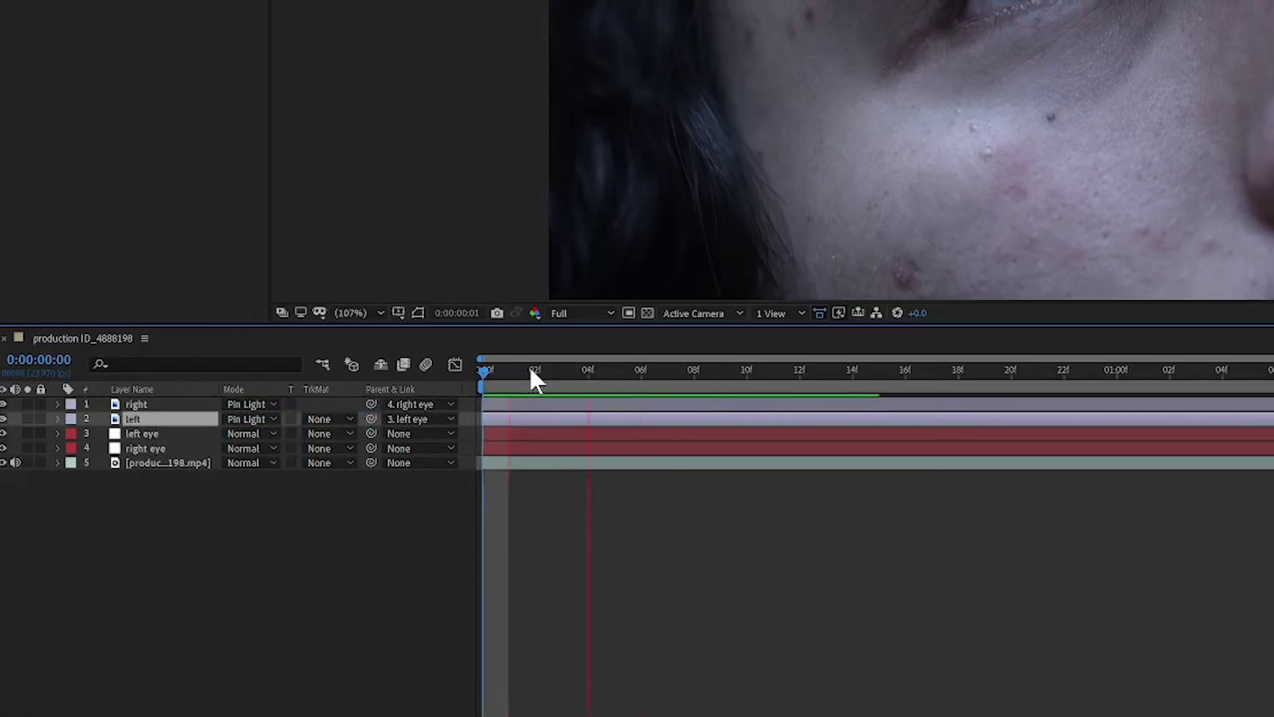